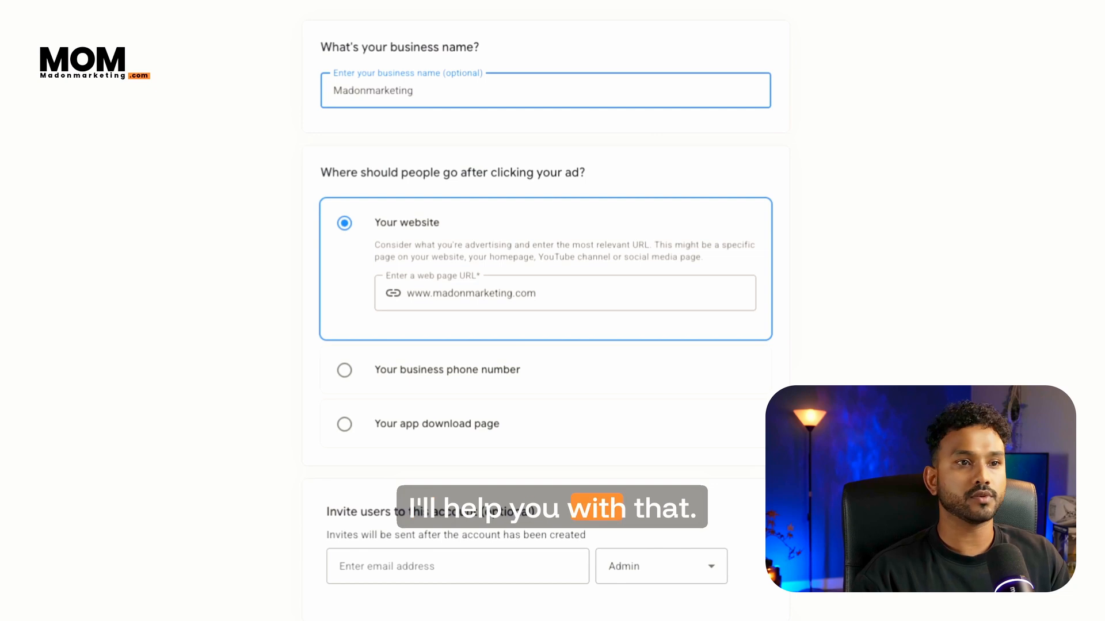
- Review the business name, website destination and user invitation details, and continue past the account linking page
{"action": "scroll", "coordinate": [282, 173], "scroll_direction": "up", "scroll_amount": 2}
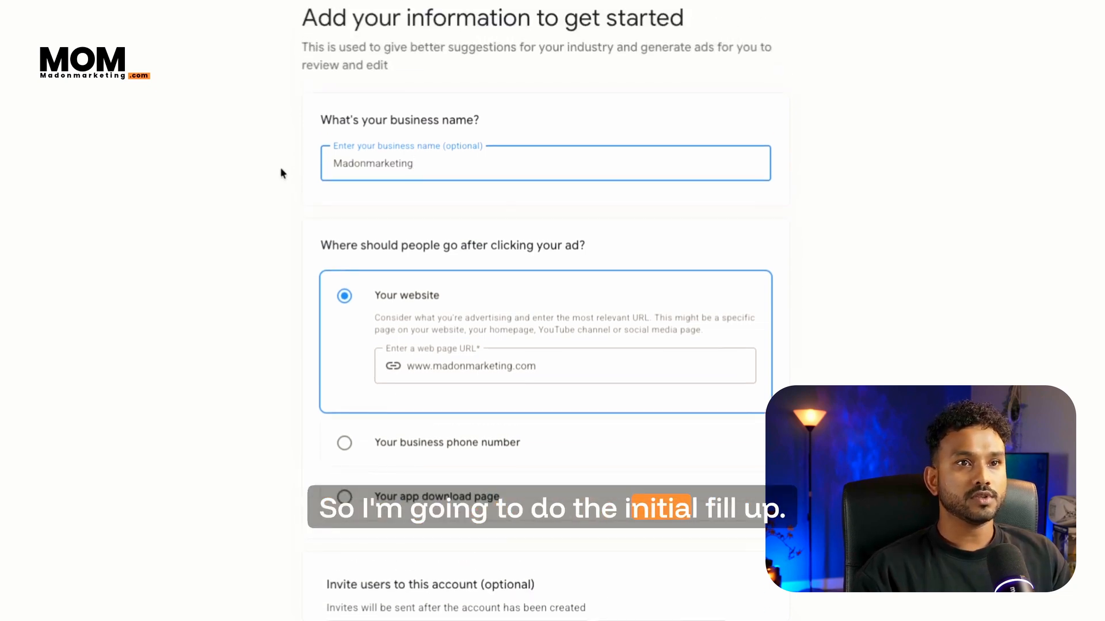
{"action": "scroll", "coordinate": [281, 172], "scroll_direction": "down", "scroll_amount": 1}
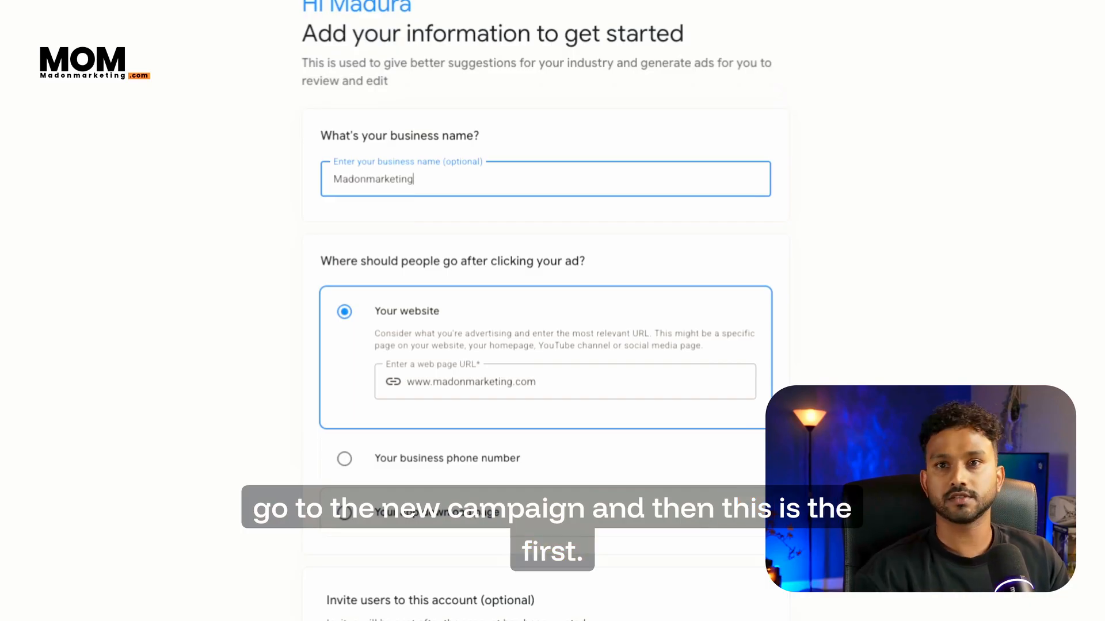
{"action": "scroll", "coordinate": [545, 311], "scroll_direction": "down", "scroll_amount": 1}
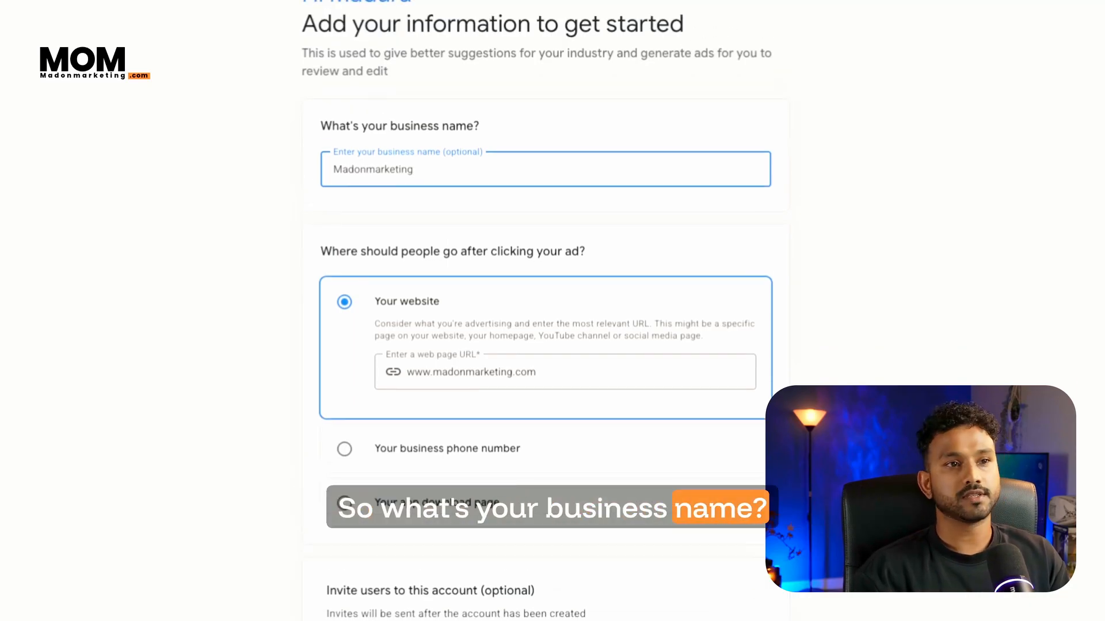
{"action": "scroll", "coordinate": [292, 204], "scroll_direction": "down", "scroll_amount": 2}
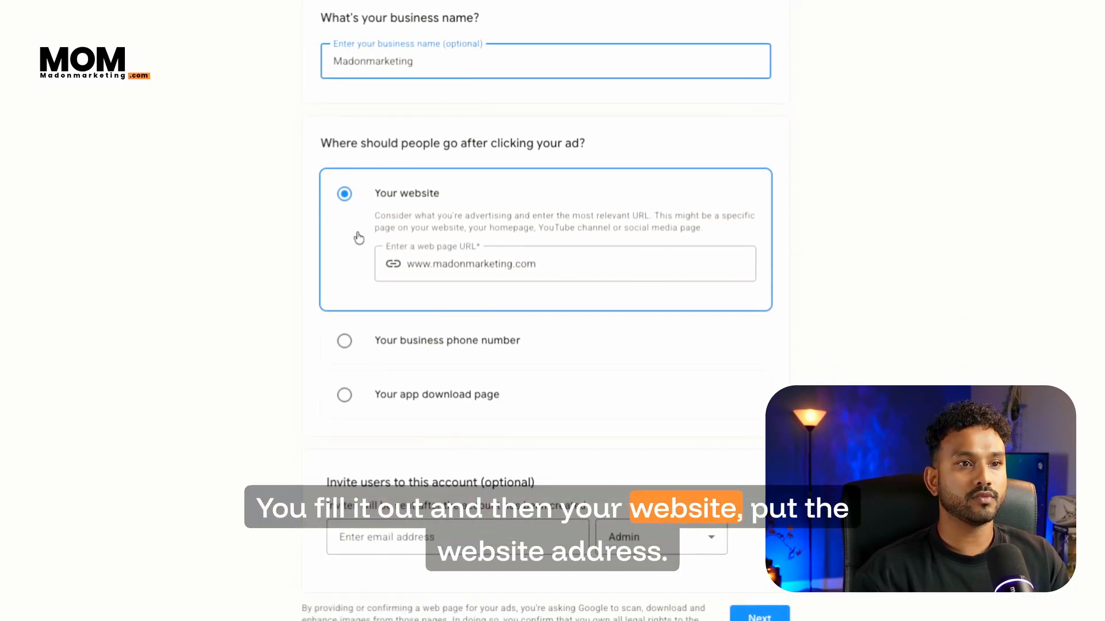
{"action": "scroll", "coordinate": [359, 237], "scroll_direction": "down", "scroll_amount": 2}
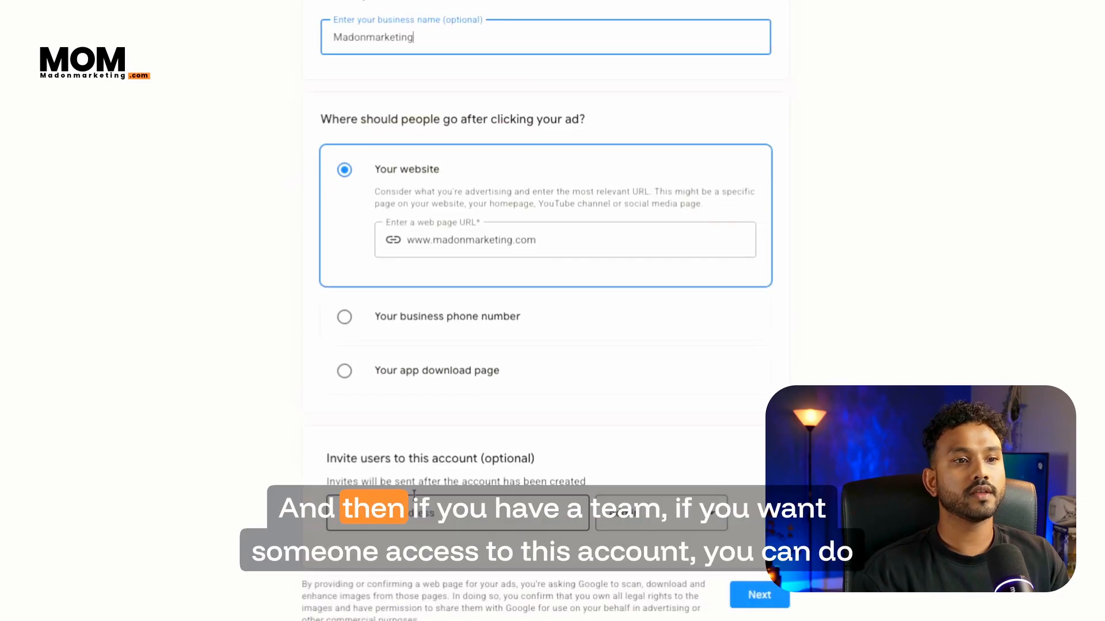
{"action": "scroll", "coordinate": [414, 494], "scroll_direction": "down", "scroll_amount": 2}
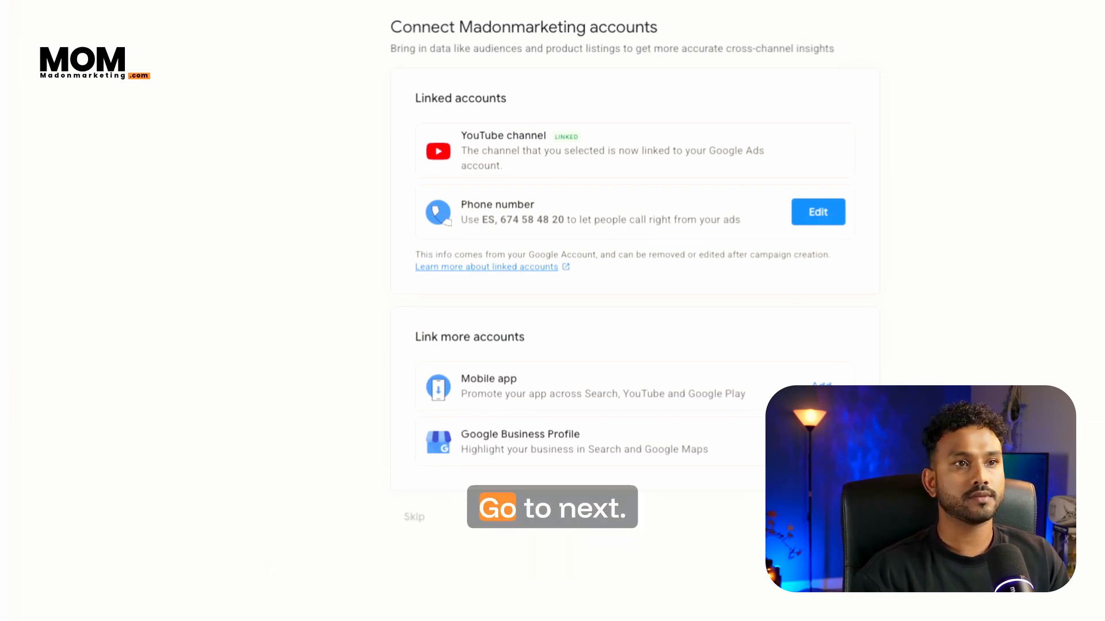
{"action": "left_click", "coordinate": [851, 517]}
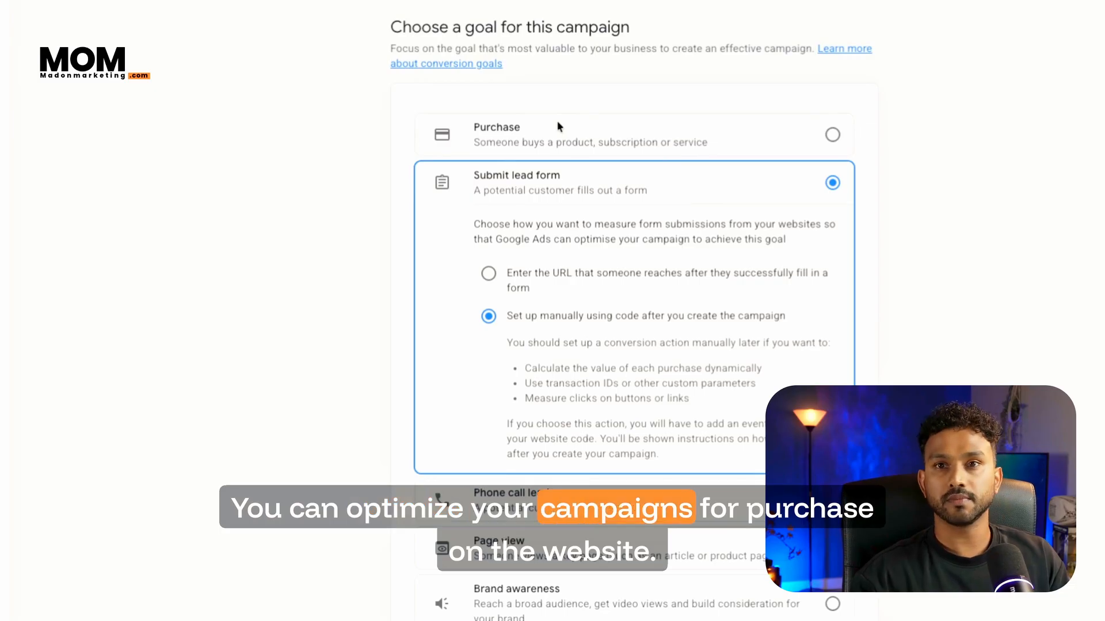
- Review the available campaign goals, from purchase and lead form submission to phone call leads, page view and brand awareness
{"action": "scroll", "coordinate": [704, 418], "scroll_direction": "down", "scroll_amount": 2}
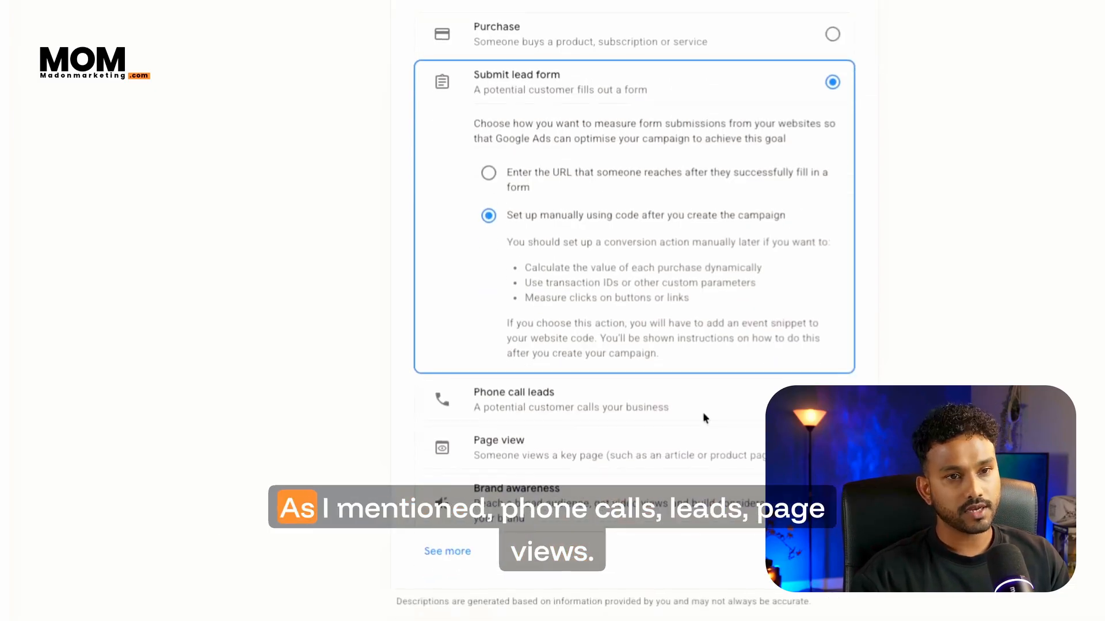
{"action": "scroll", "coordinate": [722, 437], "scroll_direction": "up", "scroll_amount": 1}
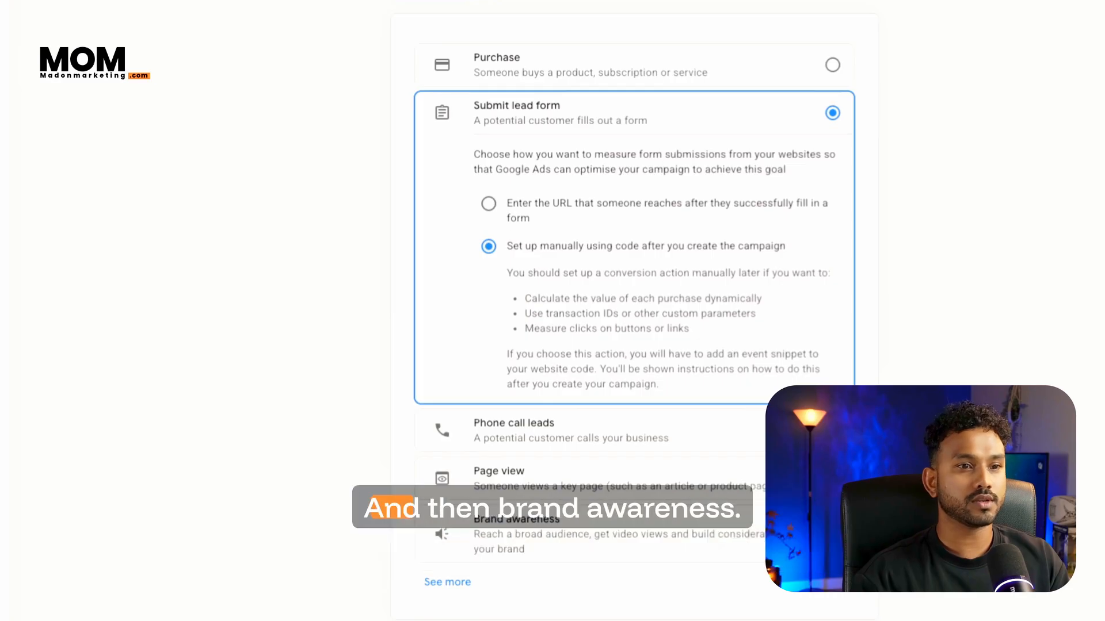
{"action": "scroll", "coordinate": [633, 311], "scroll_direction": "down", "scroll_amount": 2}
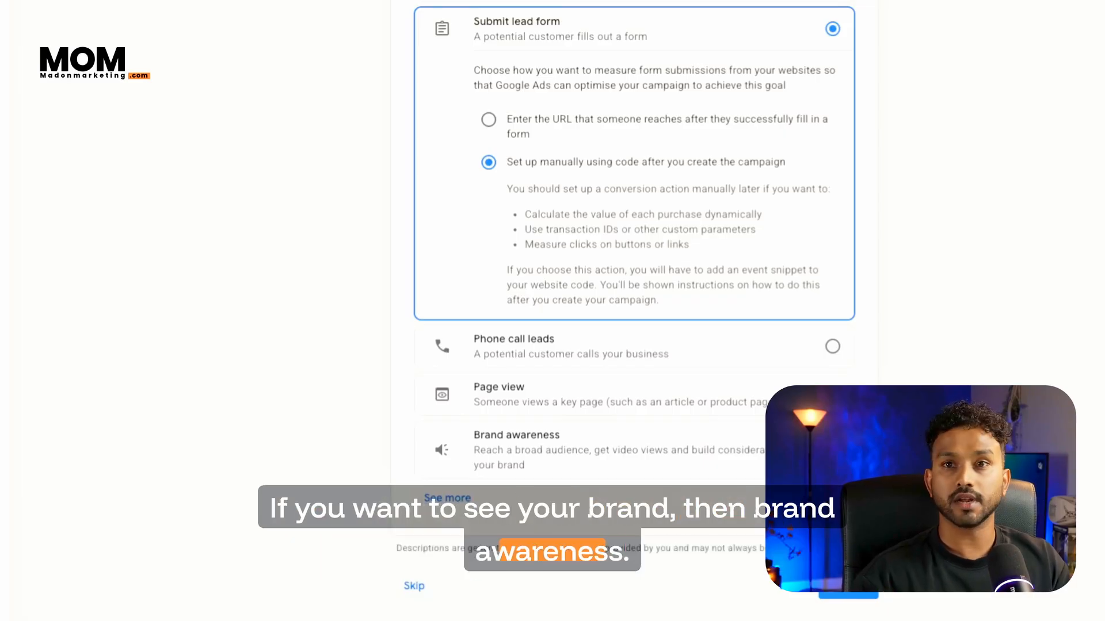
{"action": "scroll", "coordinate": [633, 310], "scroll_direction": "up", "scroll_amount": 3}
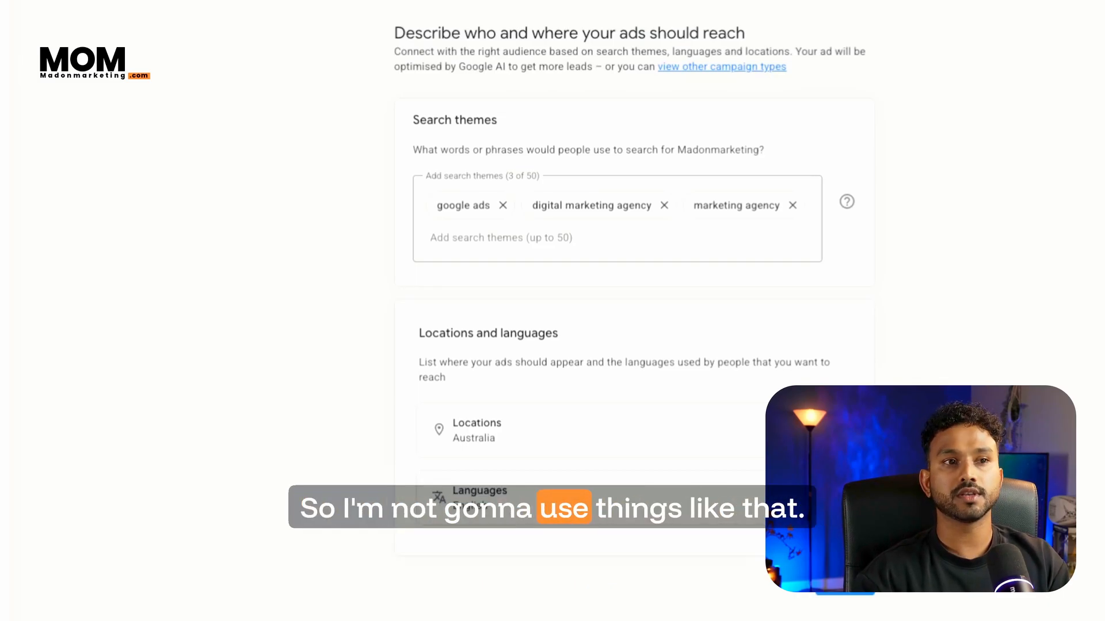
- Replace the search theme "google ads" with "google ad agency", "seo agency" and "content marketing agency"
{"action": "left_click", "coordinate": [502, 206]}
{"action": "mouse_move", "coordinate": [508, 206]}
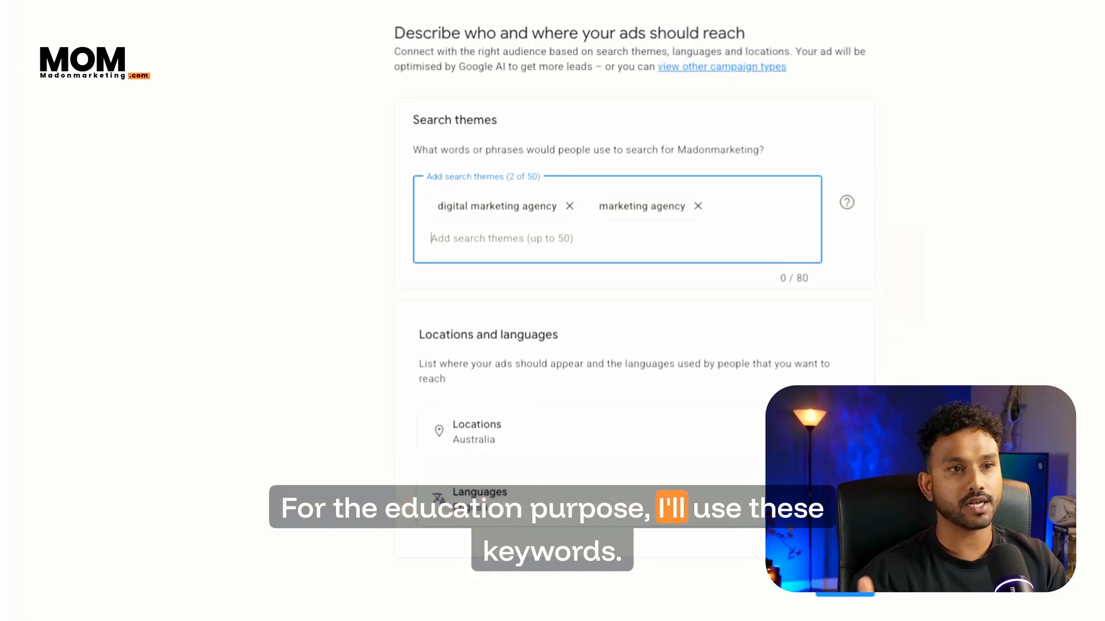
{"action": "type", "text": "g"}
{"action": "type", "text": "oogle ad agency"}
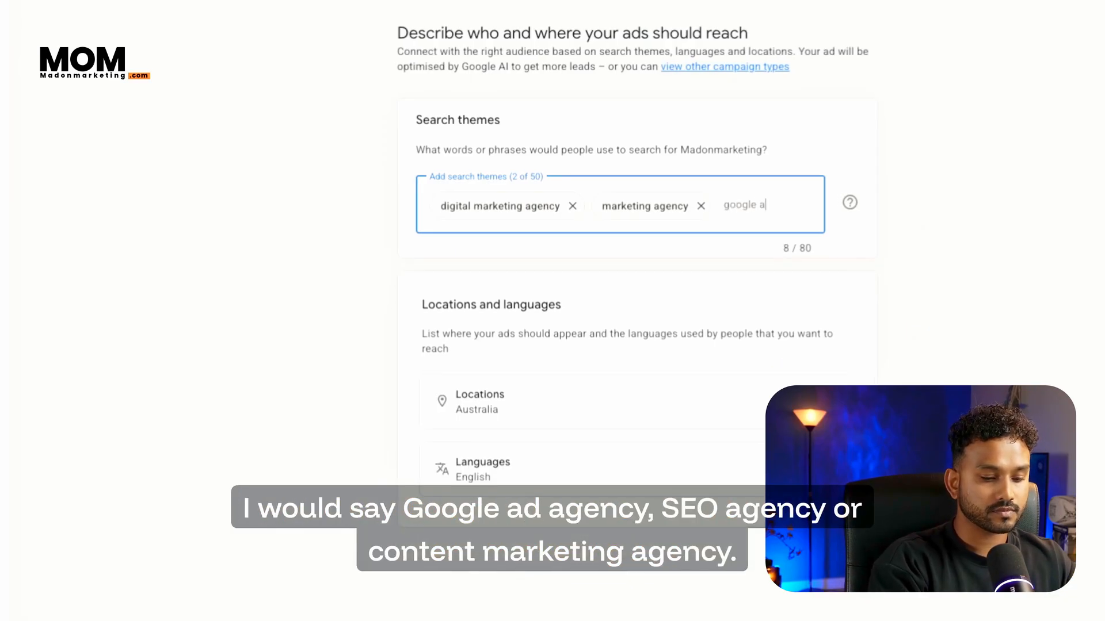
{"action": "key", "text": "Return"}
{"action": "type", "text": "se"}
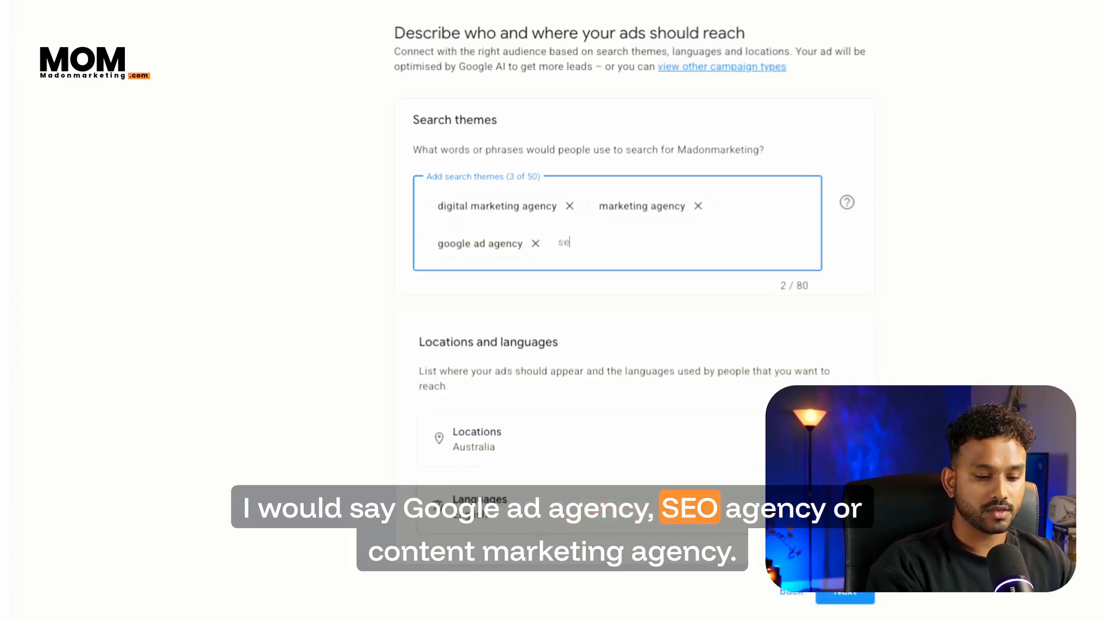
{"action": "type", "text": "o agency cont"}
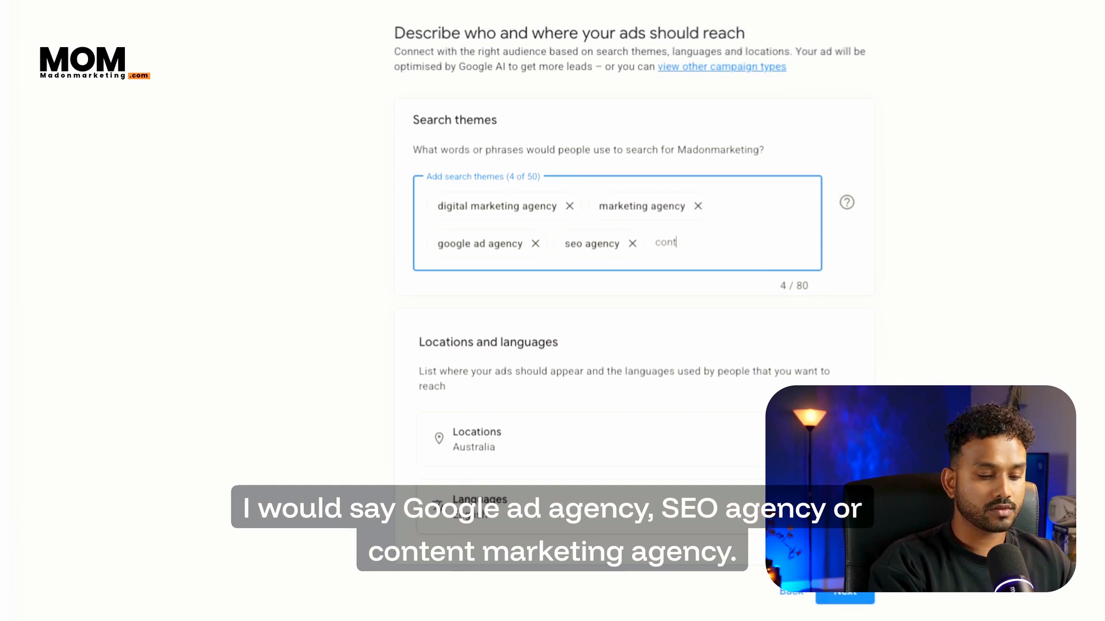
{"action": "type", "text": "ent m"}
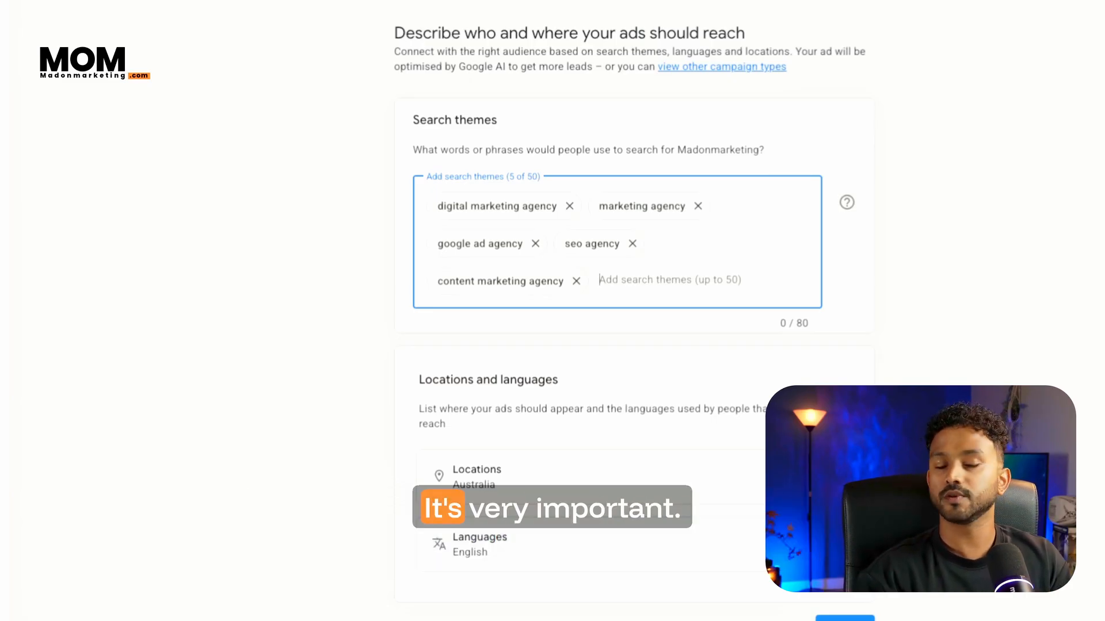
{"action": "left_click", "coordinate": [353, 341]}
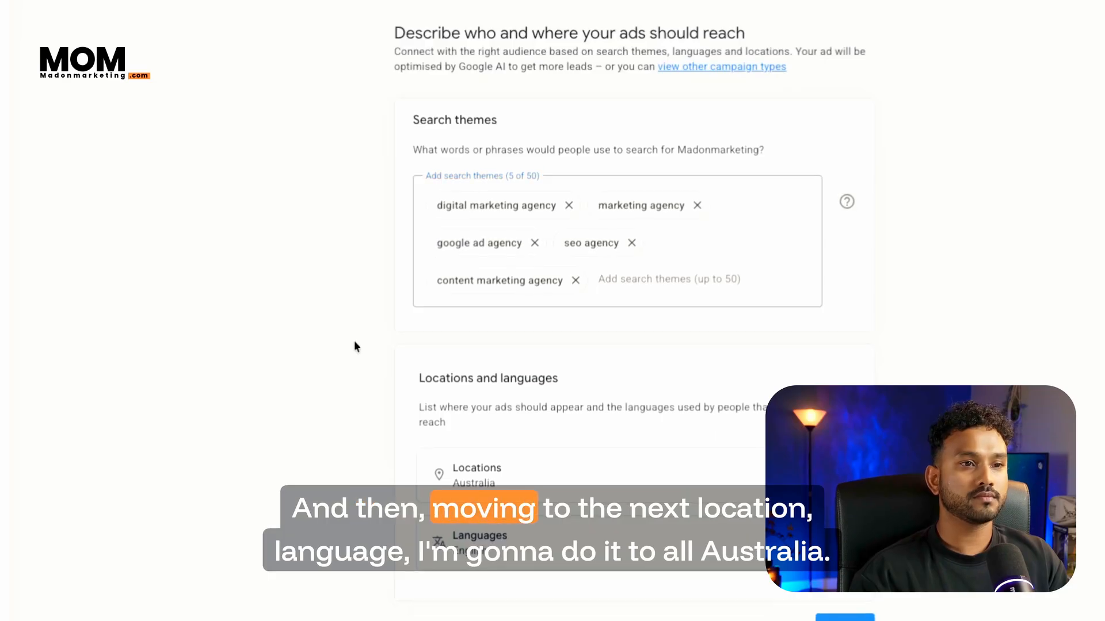
- Open the location and language settings and keep Australia and English for the campaign
{"action": "scroll", "coordinate": [354, 340], "scroll_direction": "down", "scroll_amount": 1}
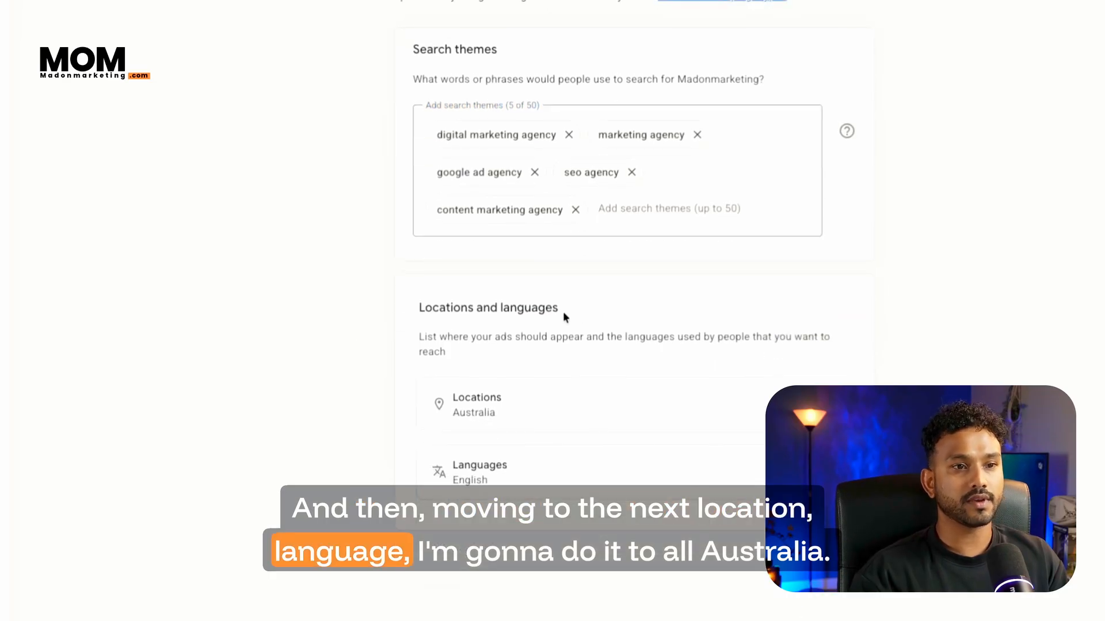
{"action": "left_click", "coordinate": [723, 431]}
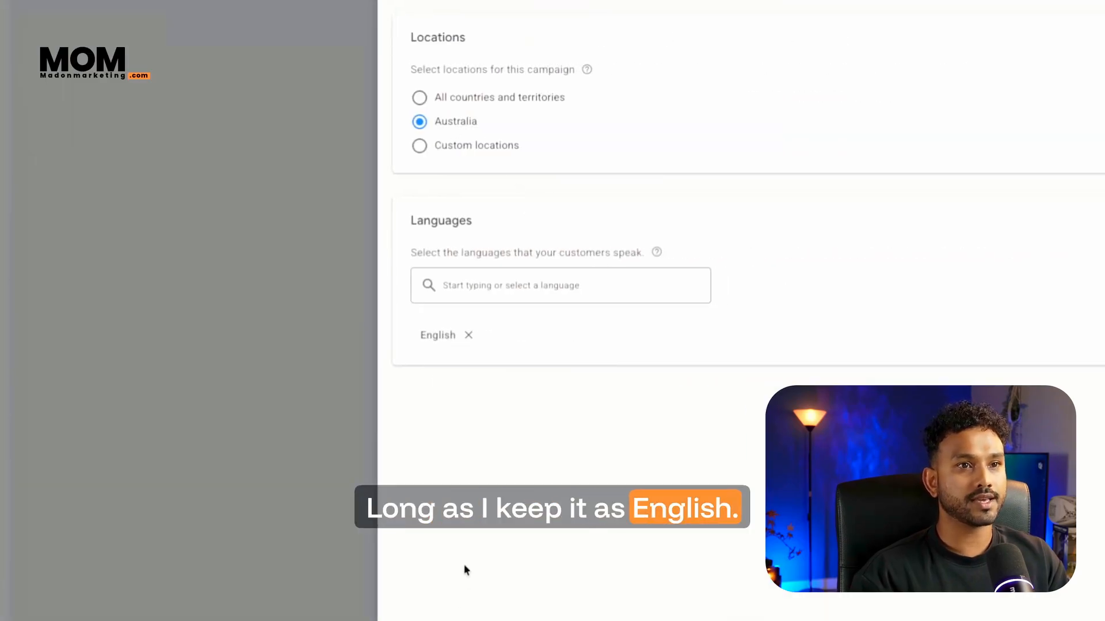
{"action": "left_click", "coordinate": [456, 619]}
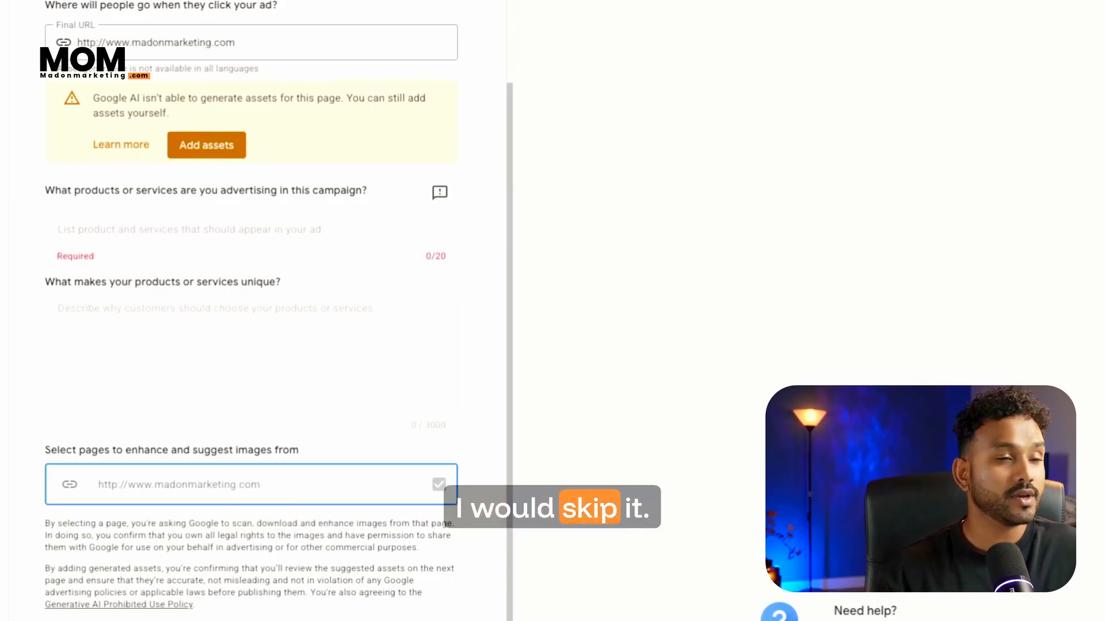
- Choose to add the ad assets manually and enter "Google Ad Agency" as the first headline
{"action": "left_click", "coordinate": [217, 149]}
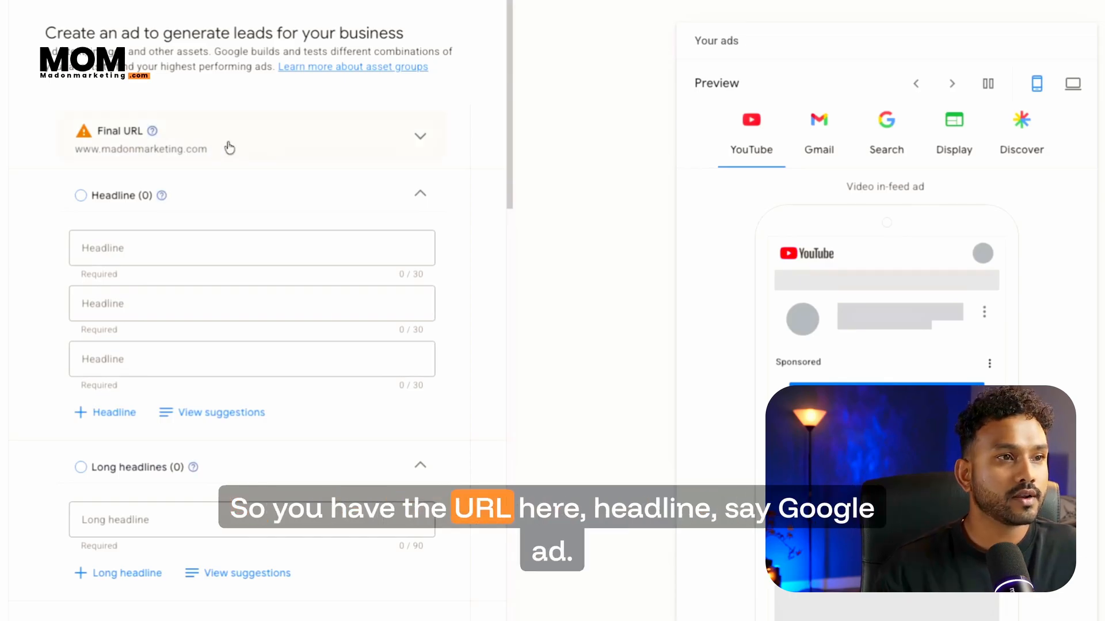
{"action": "left_click", "coordinate": [166, 244]}
{"action": "type", "text": "G"}
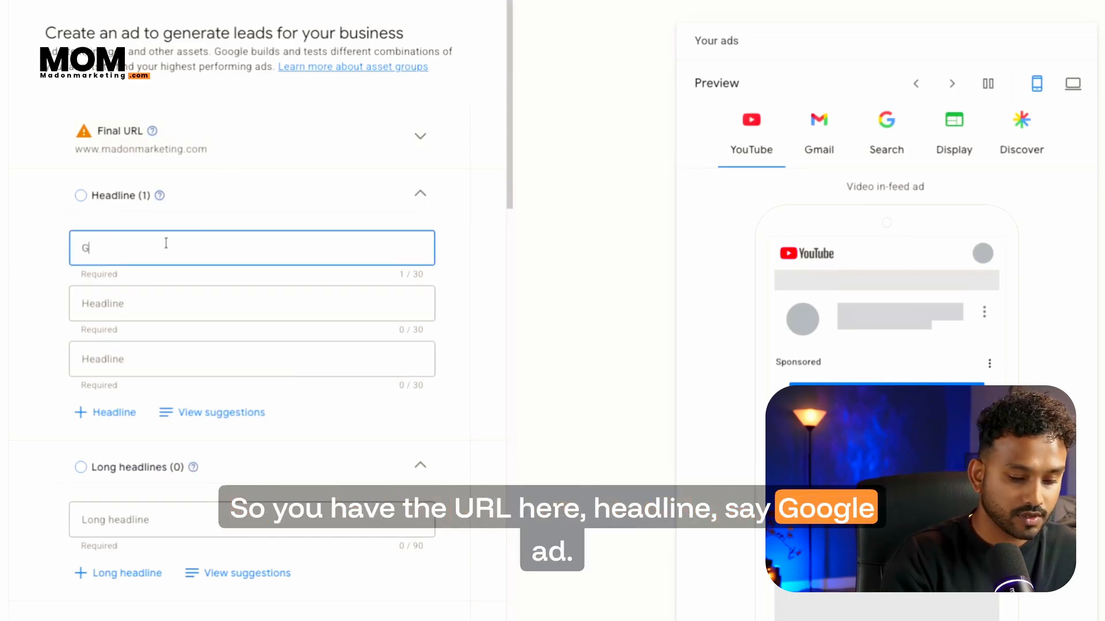
{"action": "type", "text": "oogle Ad agency"}
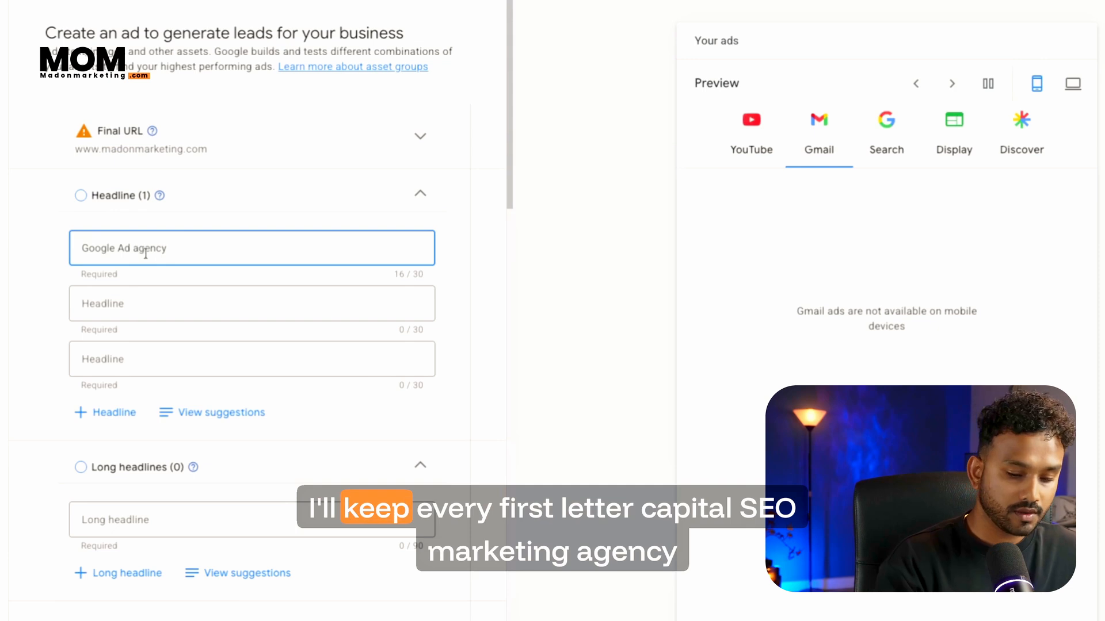
{"action": "type", "text": "A"}
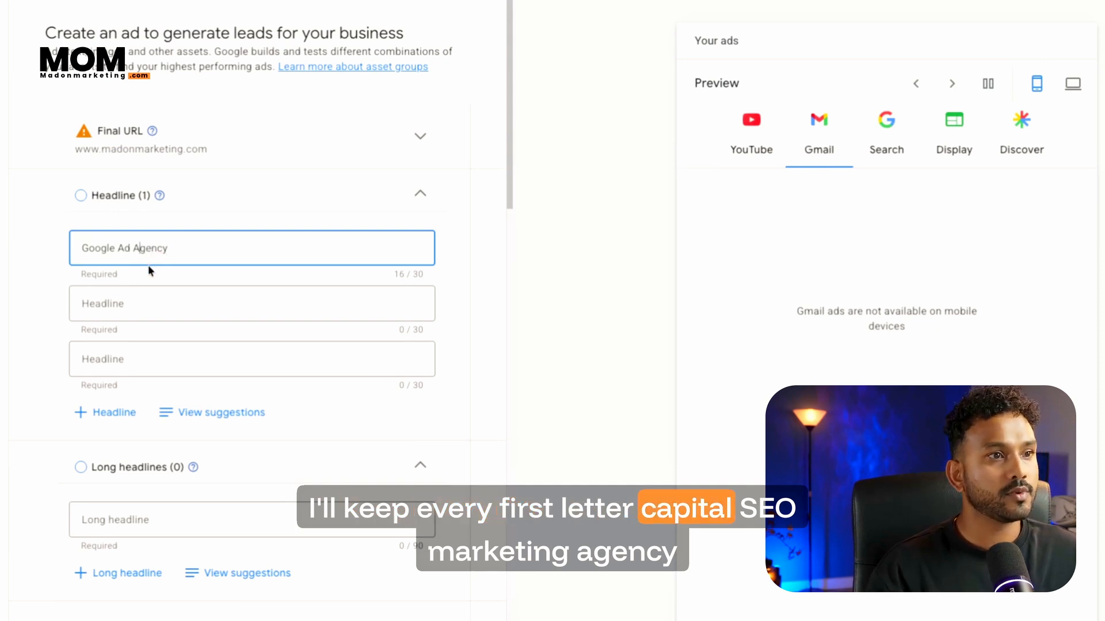
- Enter "SEO Marketing Agency" as the second headline and "Digital Marketing Agency" as the third
{"action": "left_click", "coordinate": [142, 304]}
{"action": "type", "text": "SE"}
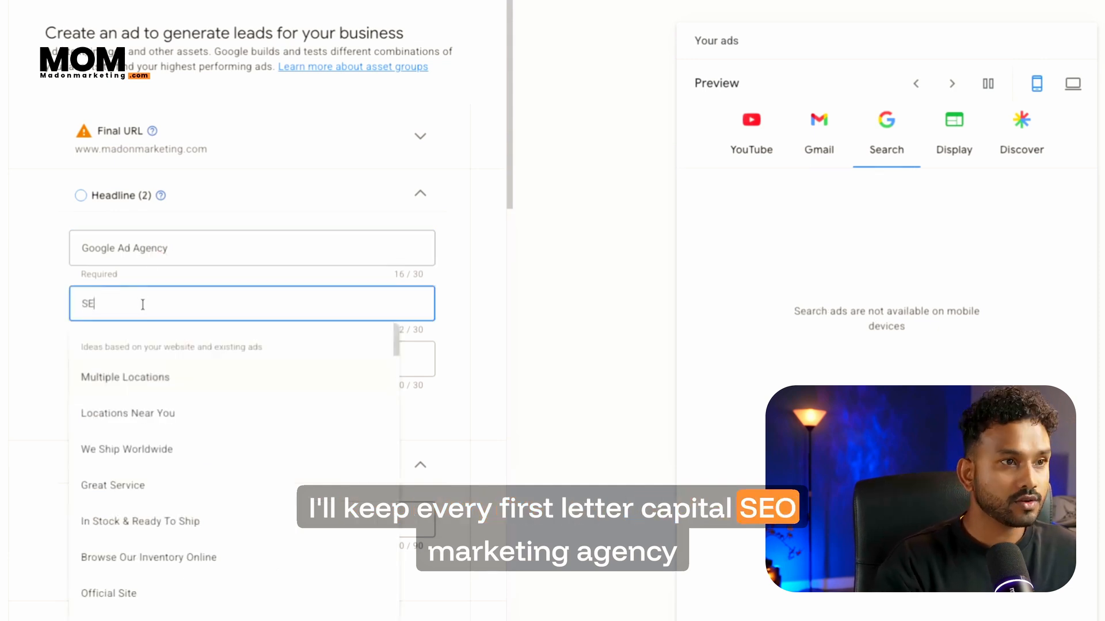
{"action": "type", "text": "O Marke"}
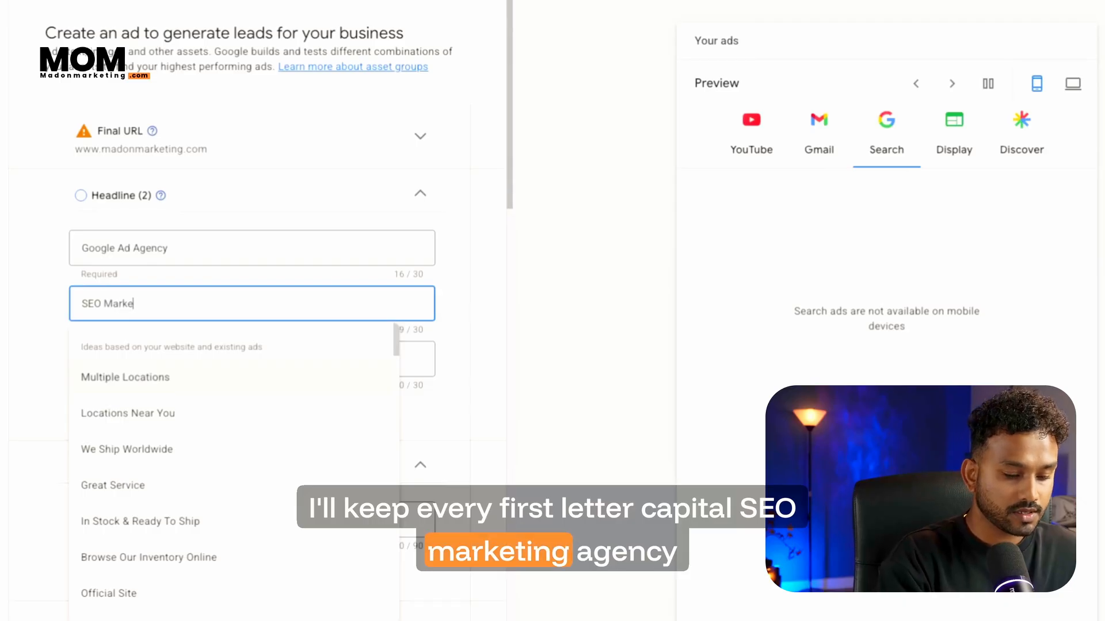
{"action": "type", "text": "ting Agency"}
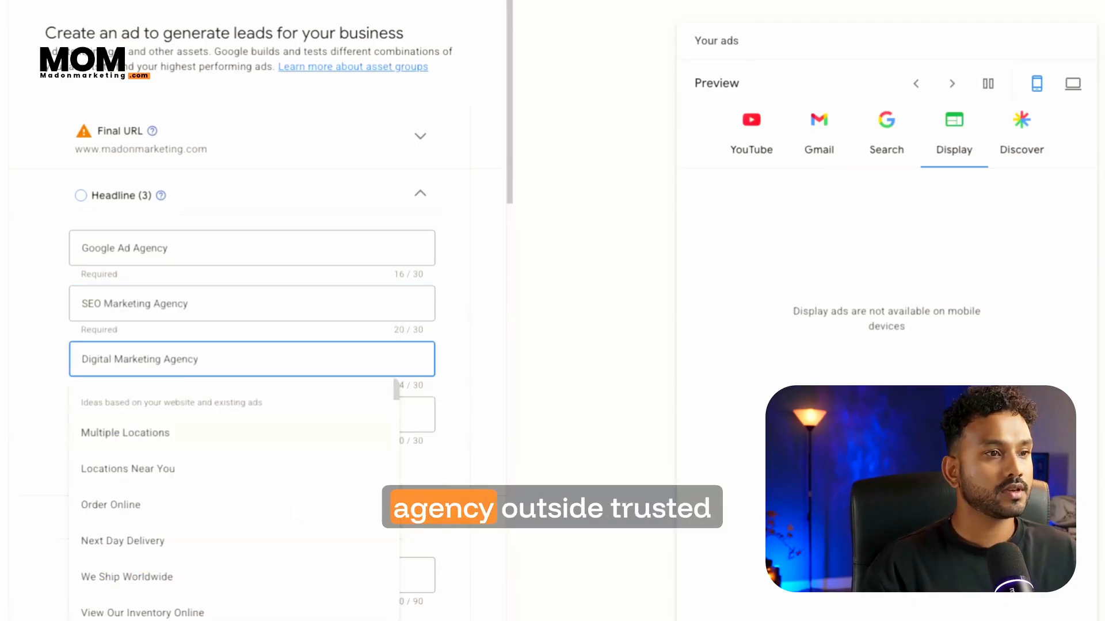
{"action": "key", "text": "Escape"}
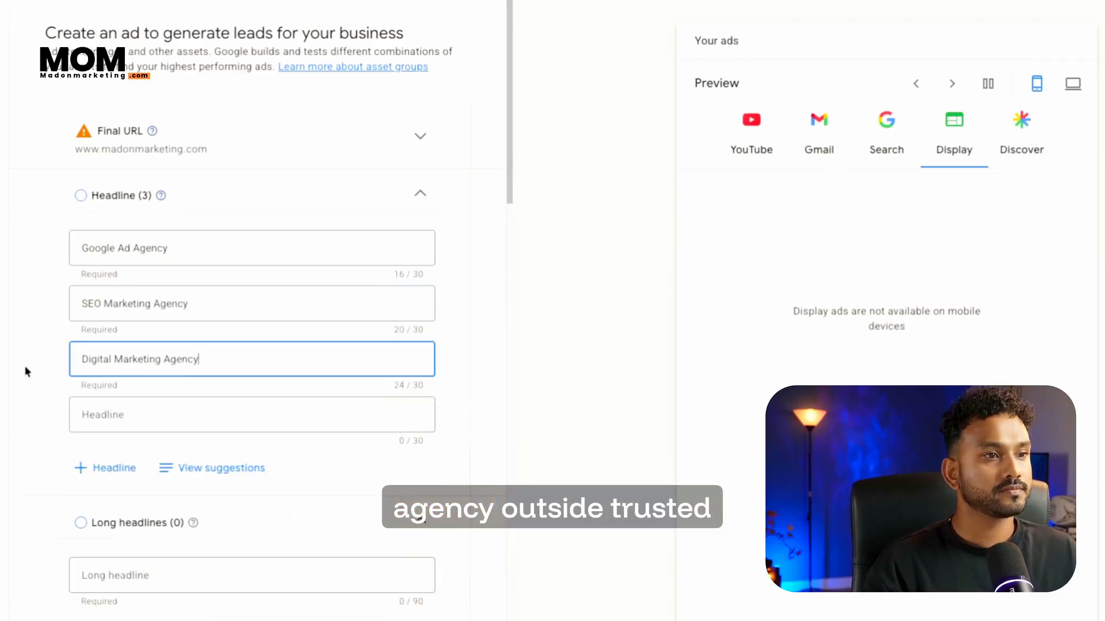
- Add "Trusted Digital Agency" as the fourth headline and "4.5 Start Rated Digital Agency" as the fifth
{"action": "left_click", "coordinate": [115, 422]}
{"action": "type", "text": "Trusted Digital Marketing Agency"}
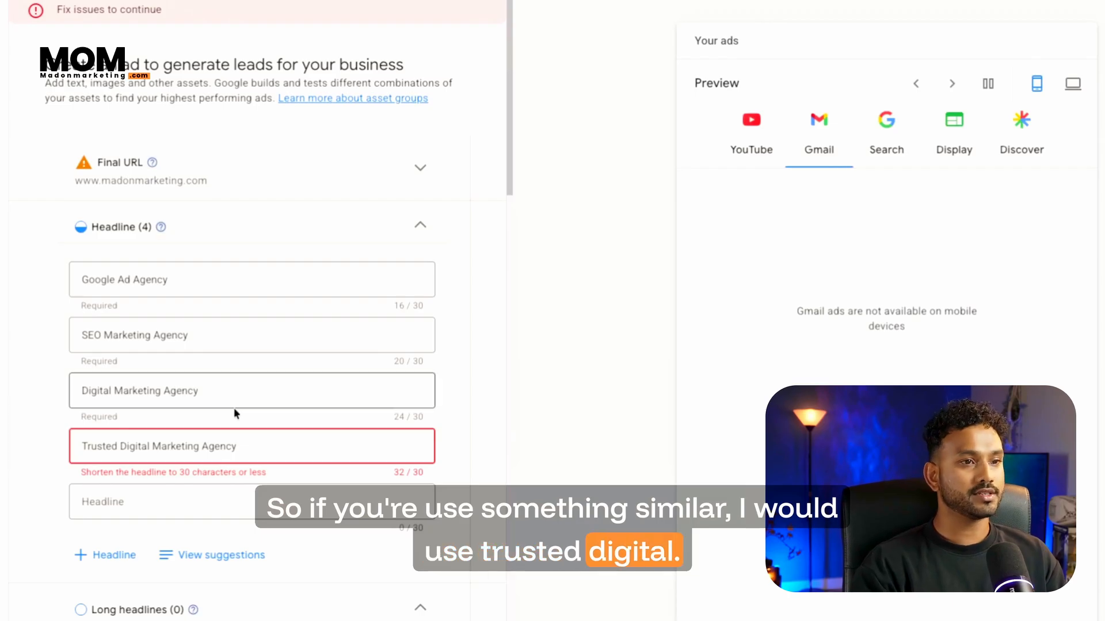
{"action": "double_click", "coordinate": [175, 447]}
{"action": "key", "text": "BackSpace"}
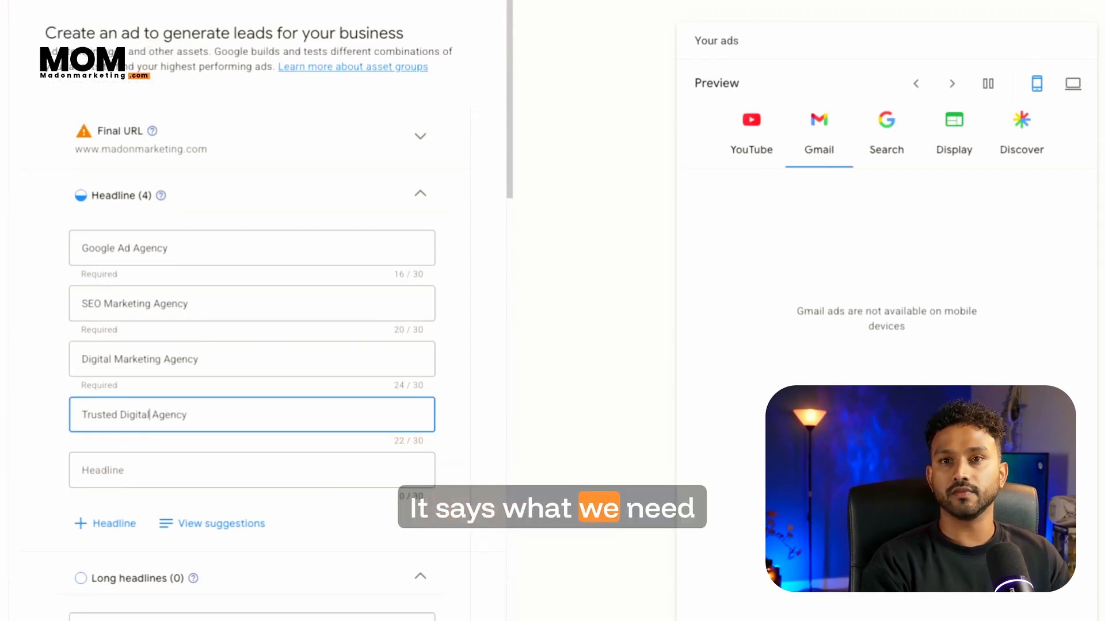
{"action": "left_click", "coordinate": [150, 471]}
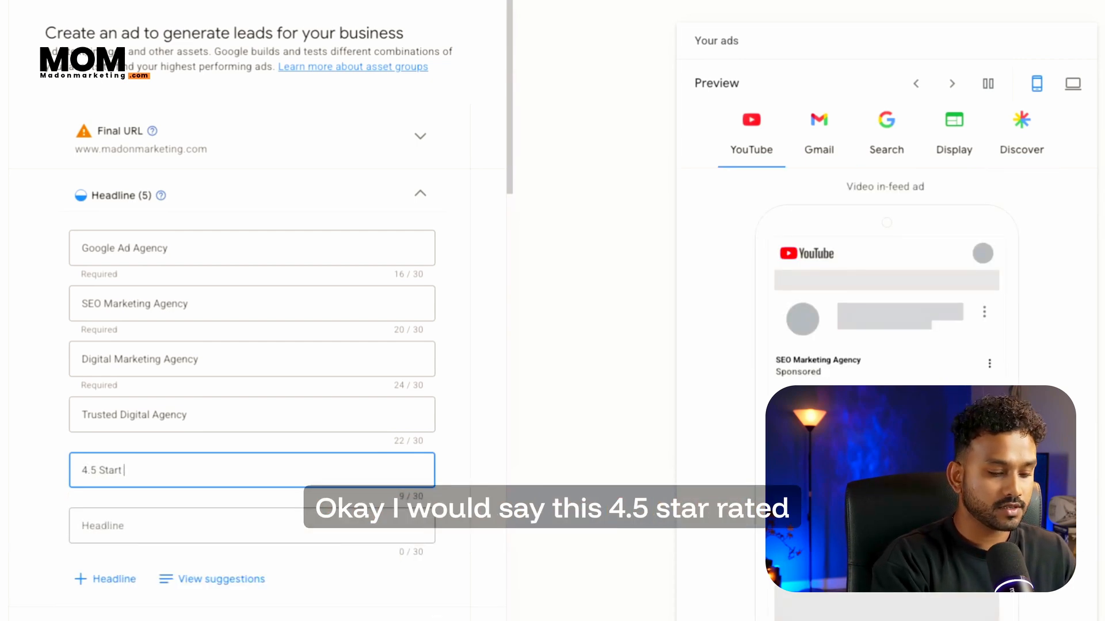
{"action": "type", "text": "Rated Digital Agency"}
{"action": "left_click", "coordinate": [14, 502]}
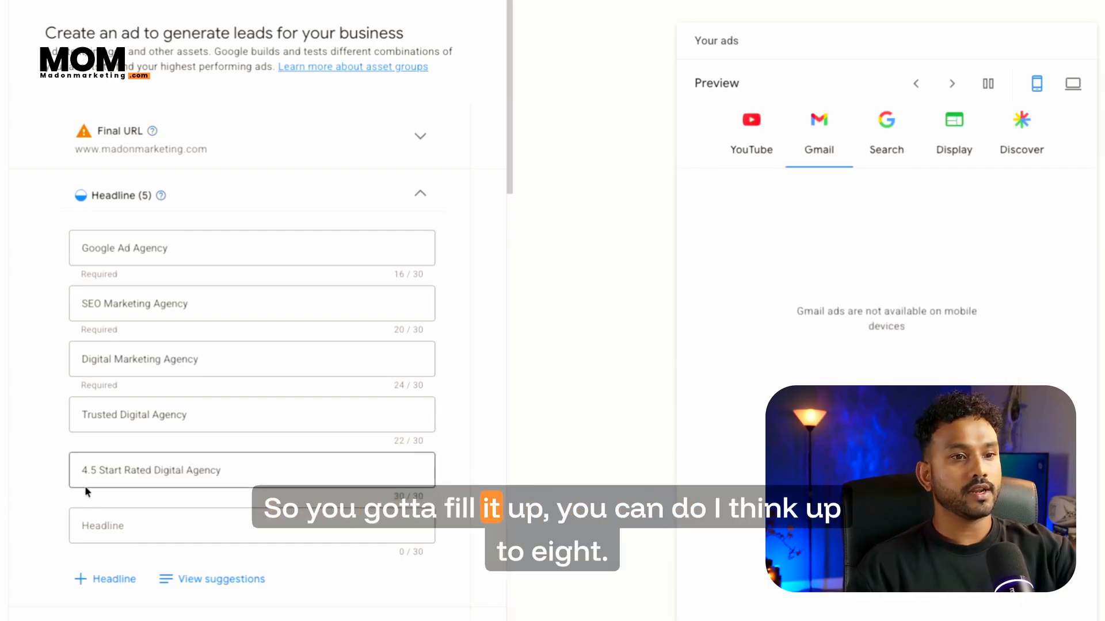
- Copy the headline "Trusted Digital Agency" into the first long headline
{"action": "scroll", "coordinate": [85, 491], "scroll_direction": "down", "scroll_amount": 2}
{"action": "scroll", "coordinate": [78, 492], "scroll_direction": "down", "scroll_amount": 1}
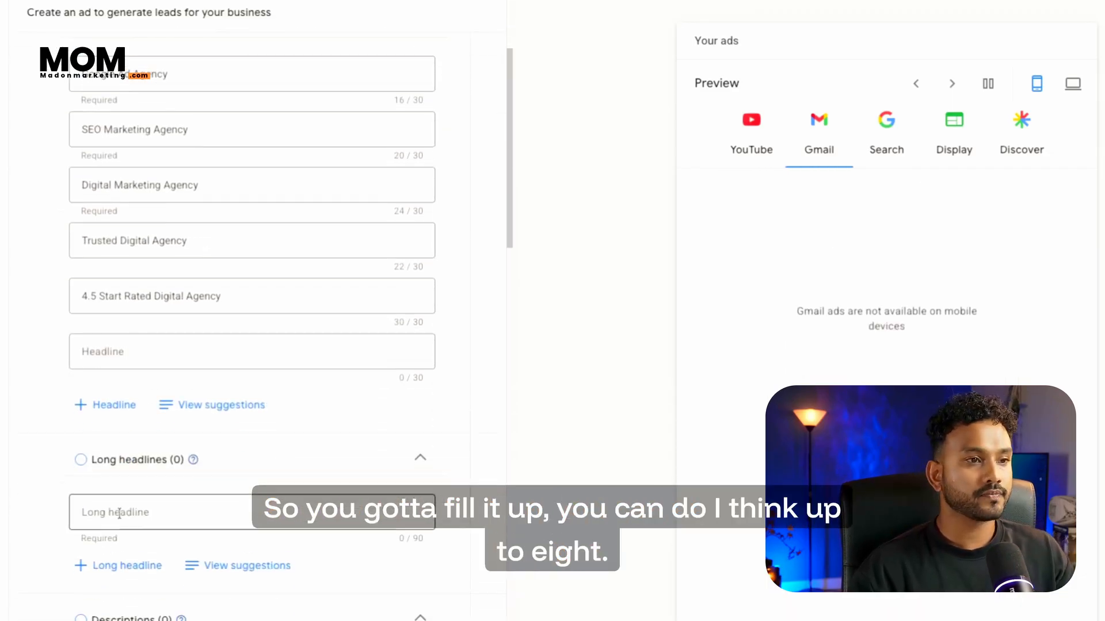
{"action": "left_click", "coordinate": [119, 513]}
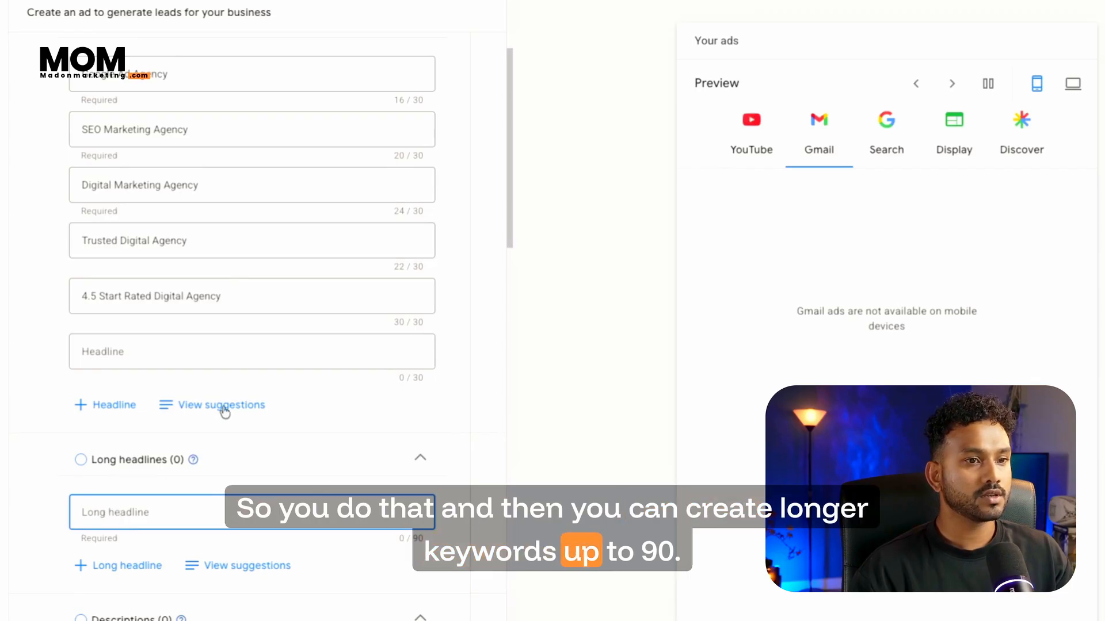
{"action": "triple_click", "coordinate": [196, 244]}
{"action": "key", "text": "ctrl+c"}
{"action": "left_click", "coordinate": [155, 512]}
{"action": "key", "text": "ctrl+v"}
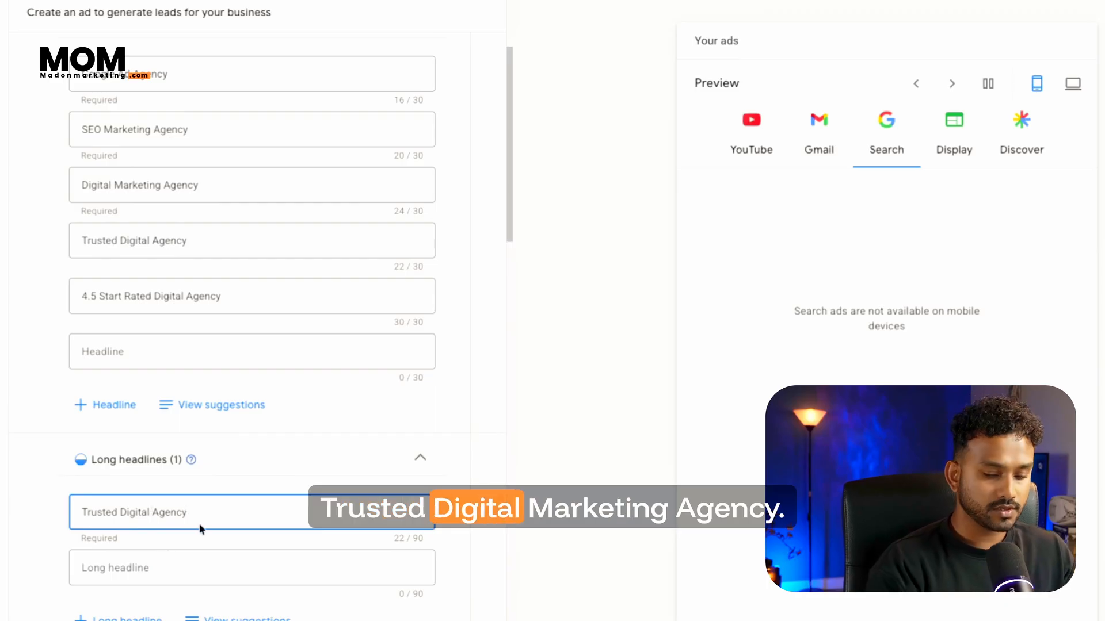
- Expand the first long headline to "Trusted Digital Marketing Agency In Australia. Serving Client Across All Industries"
{"action": "type", "text": "Marketing "}
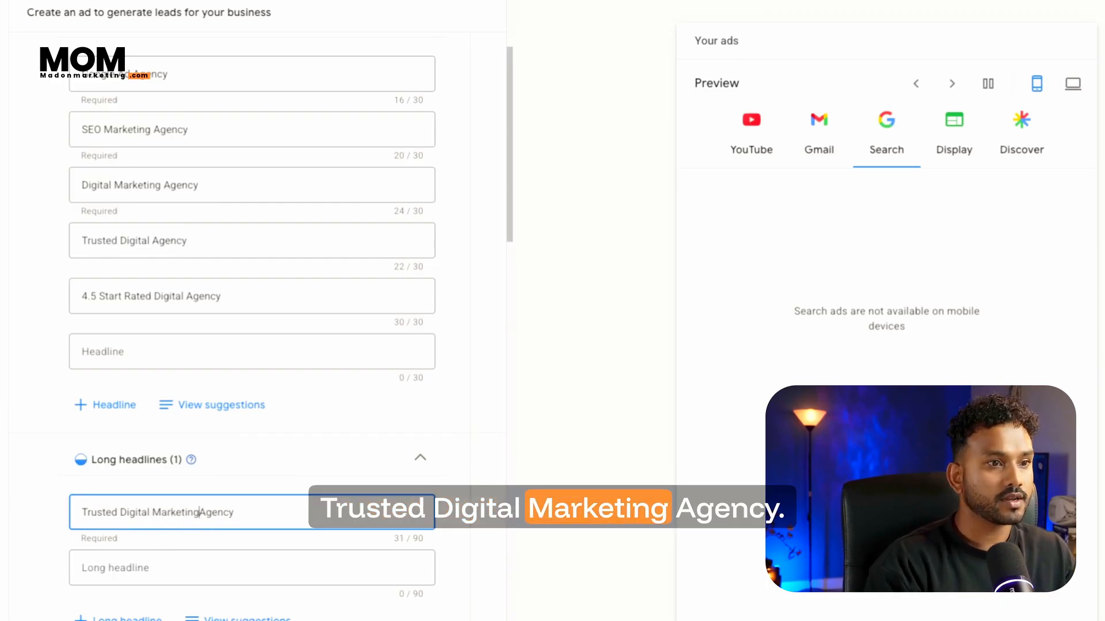
{"action": "type", "text": " In A"}
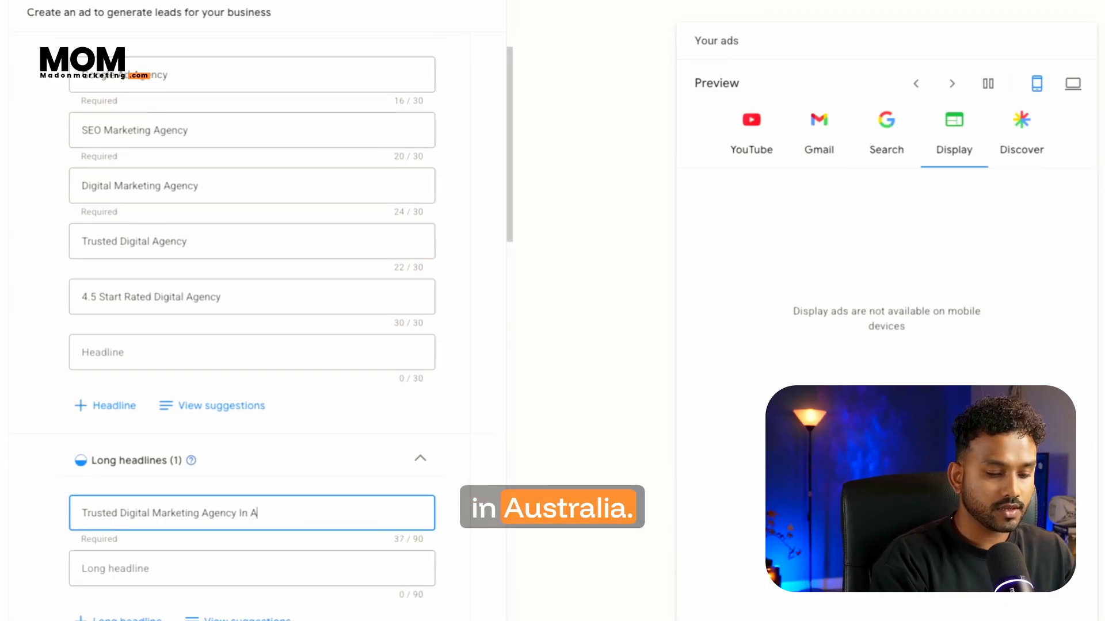
{"action": "type", "text": "ustralia. Serving Clients A"}
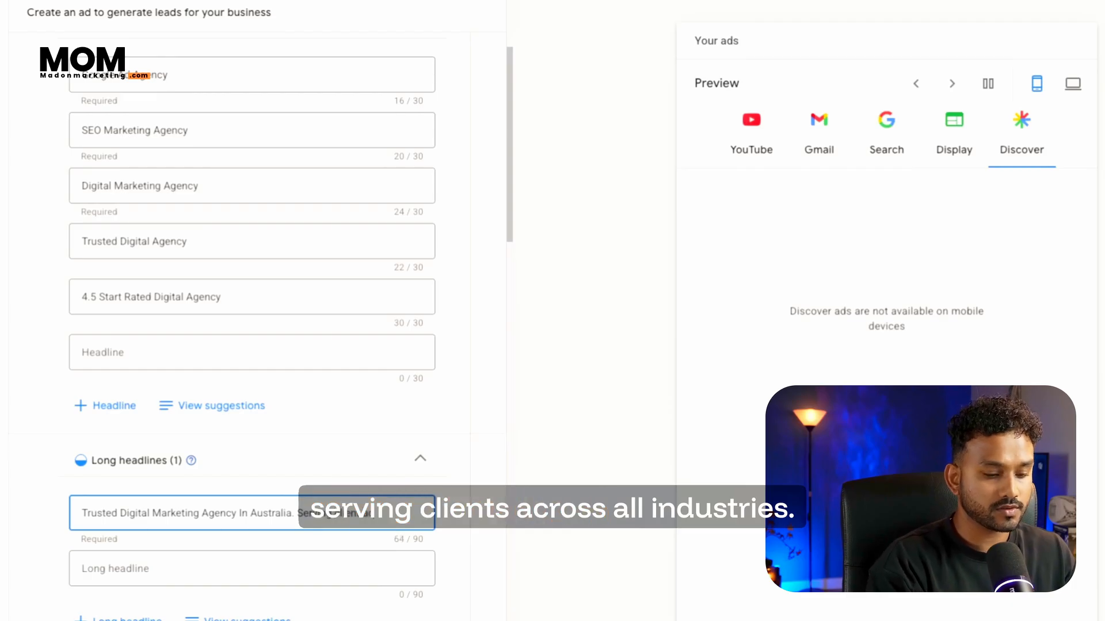
{"action": "type", "text": " all"}
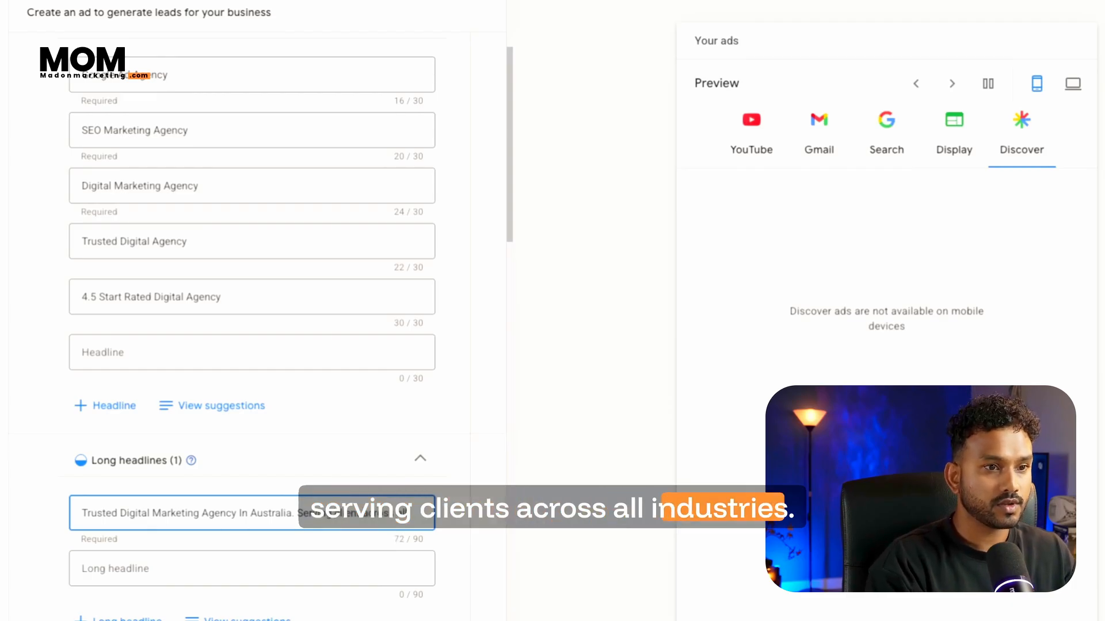
{"action": "type", "text": " industries"}
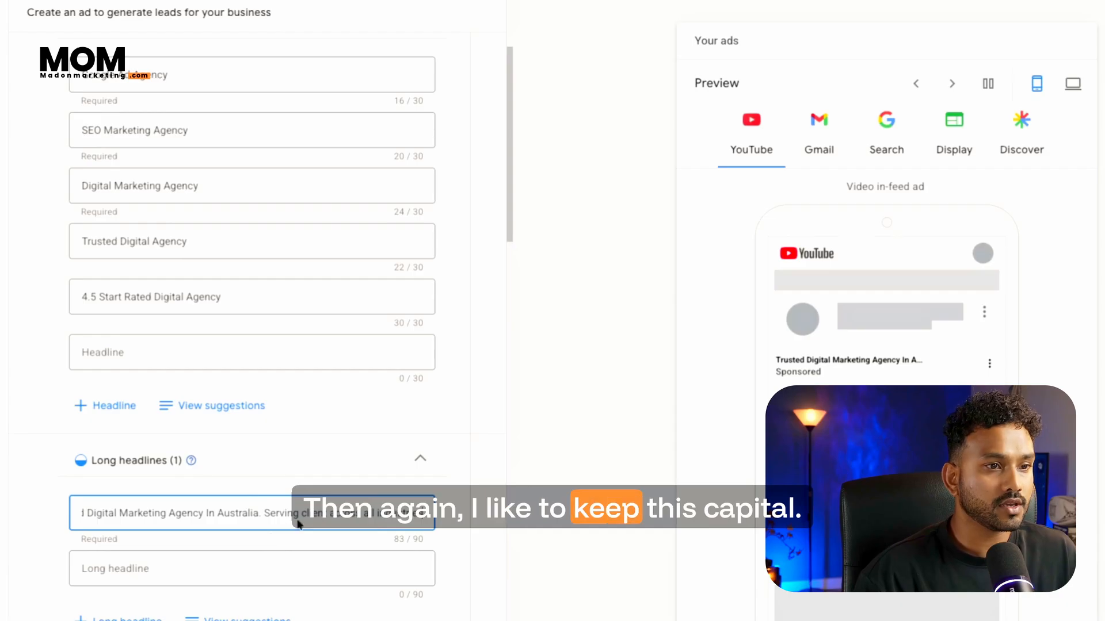
{"action": "key", "text": "BackSpace"}
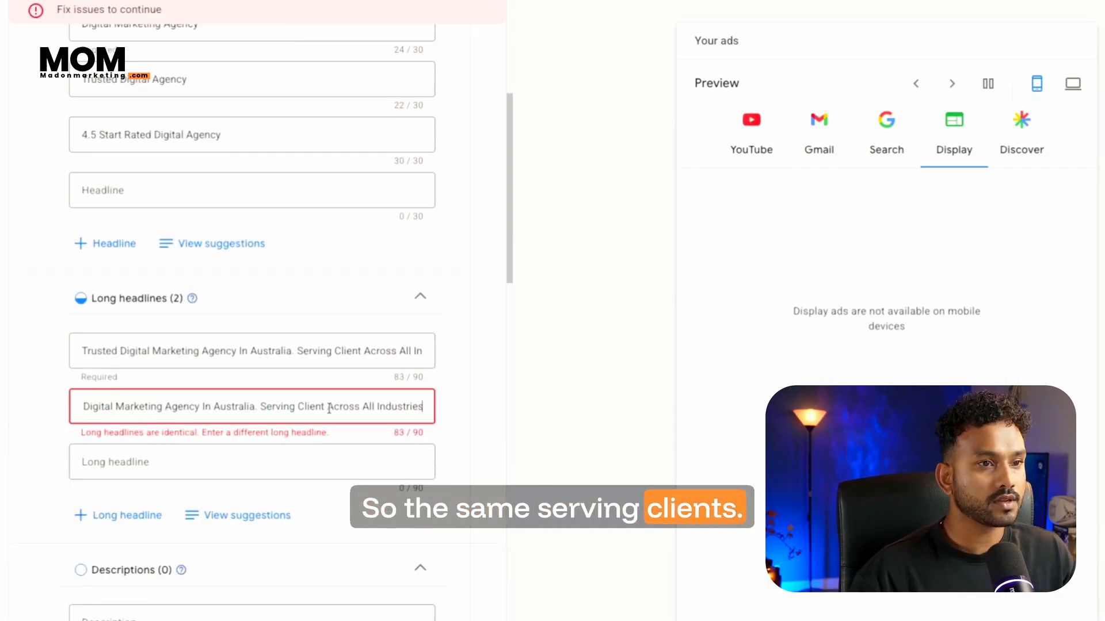
- Make the second long headline read "Trusted Digital Marketing Agency In Australia. Serving Client Accounting Industry"
{"action": "left_click", "coordinate": [329, 407], "text": "shift"}
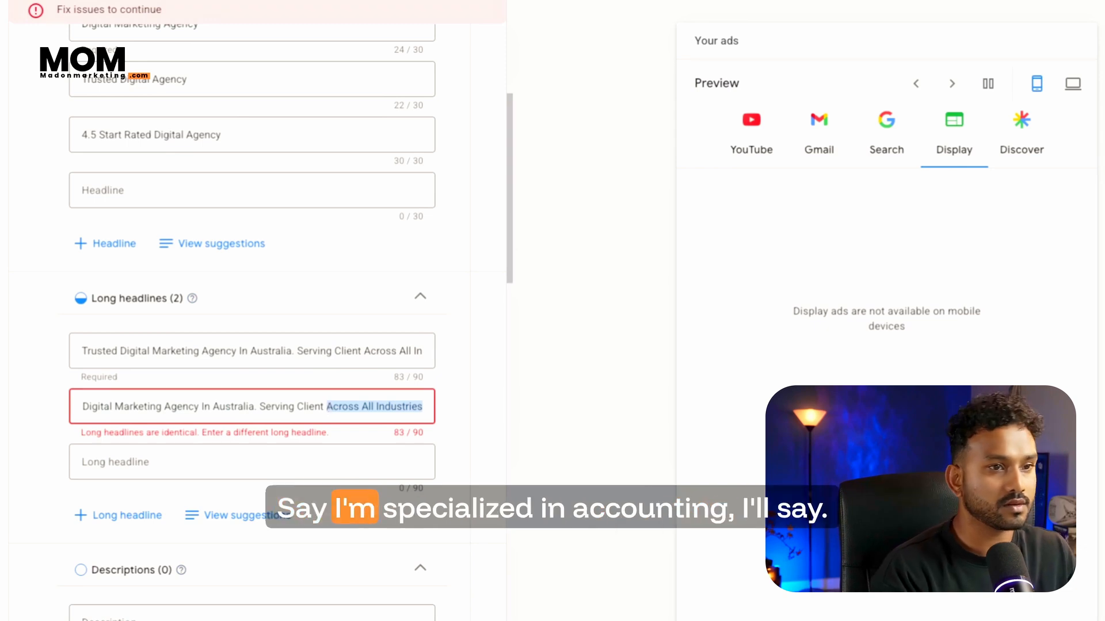
{"action": "type", "text": "Accounting"}
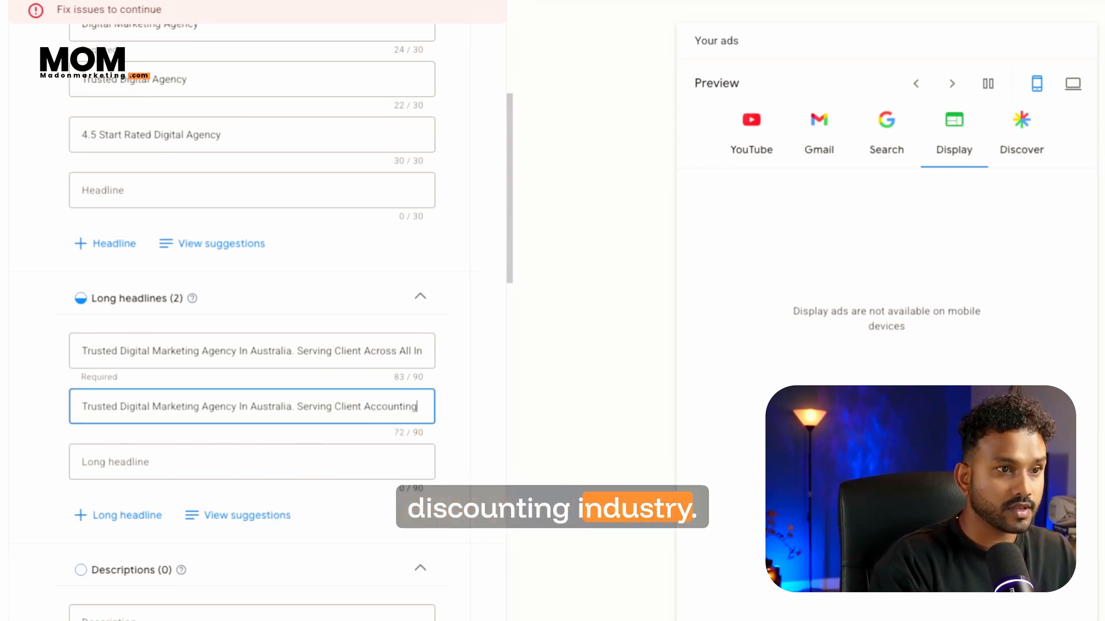
{"action": "type", "text": " Industr"}
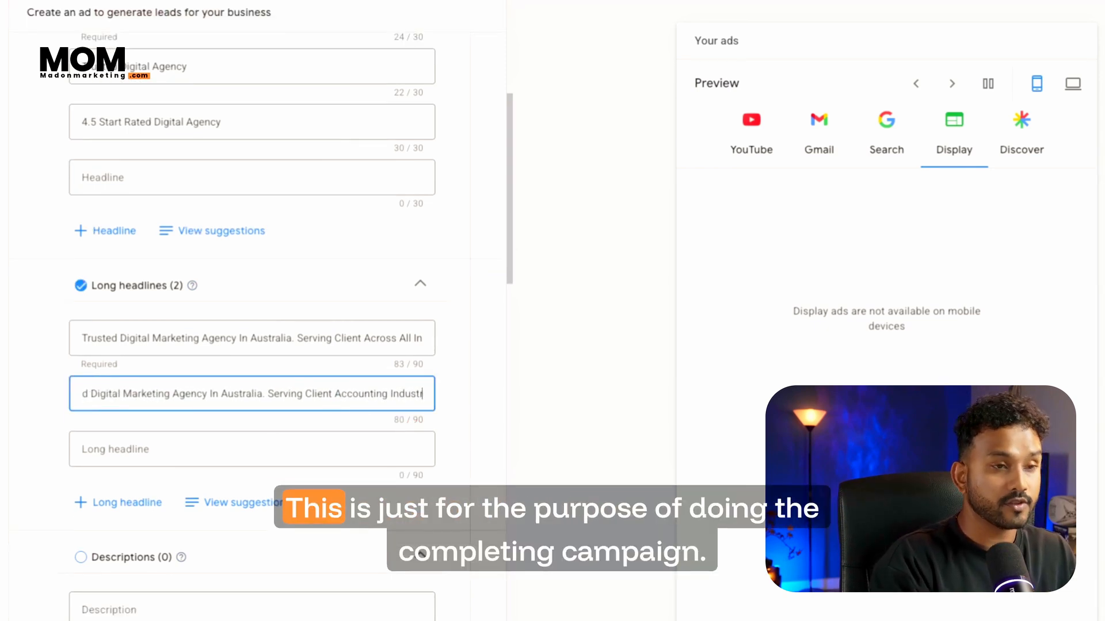
{"action": "type", "text": "y"}
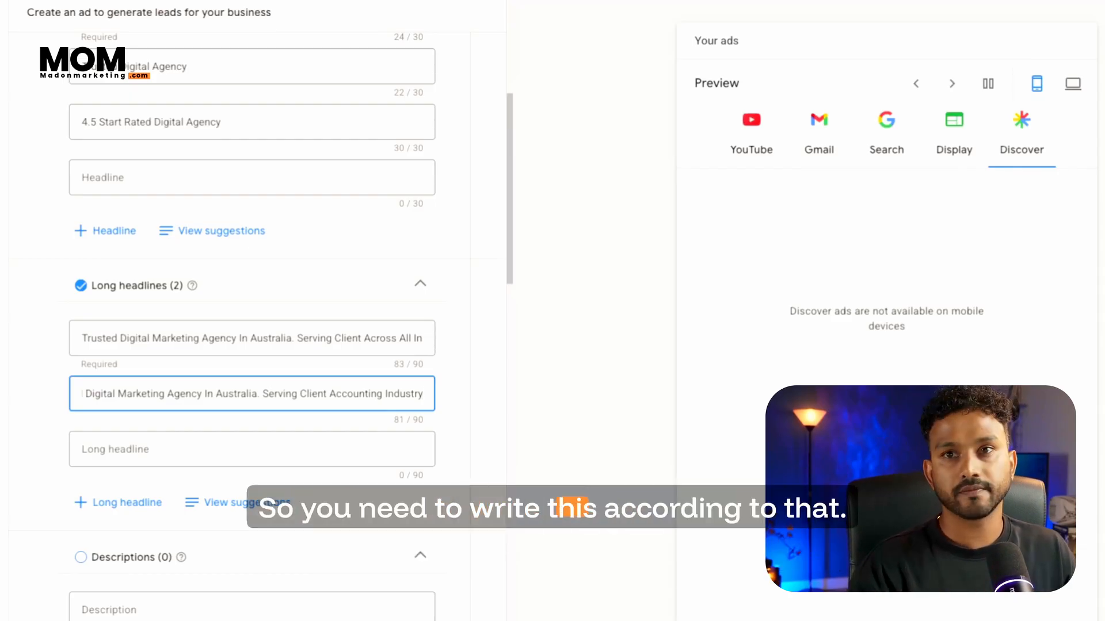
- Enter the first description "Award winning digital agency specialised in Google ads. Reach out to our team for a Free Consultation."
{"action": "scroll", "coordinate": [234, 506], "scroll_direction": "down", "scroll_amount": 3}
{"action": "left_click", "coordinate": [169, 463]}
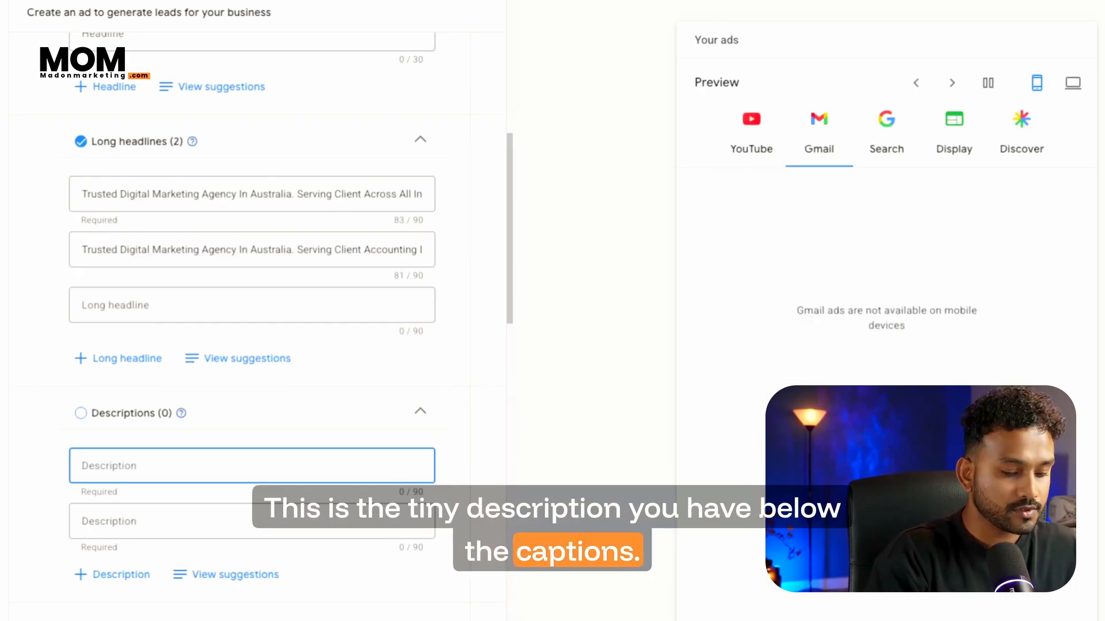
{"action": "type", "text": "Award winning"}
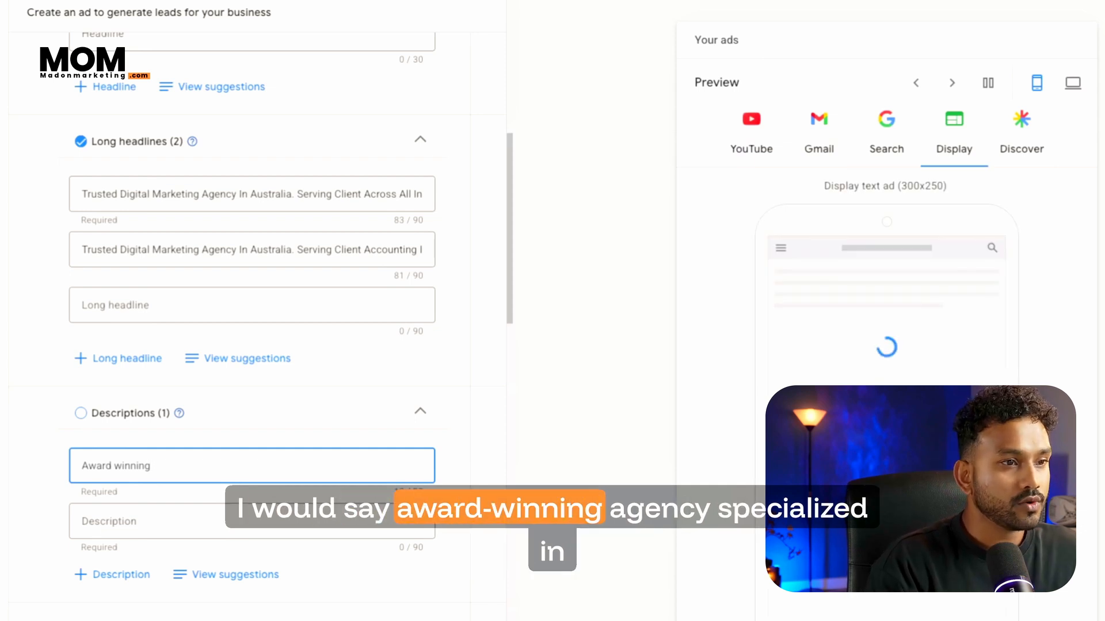
{"action": "type", "text": "al"}
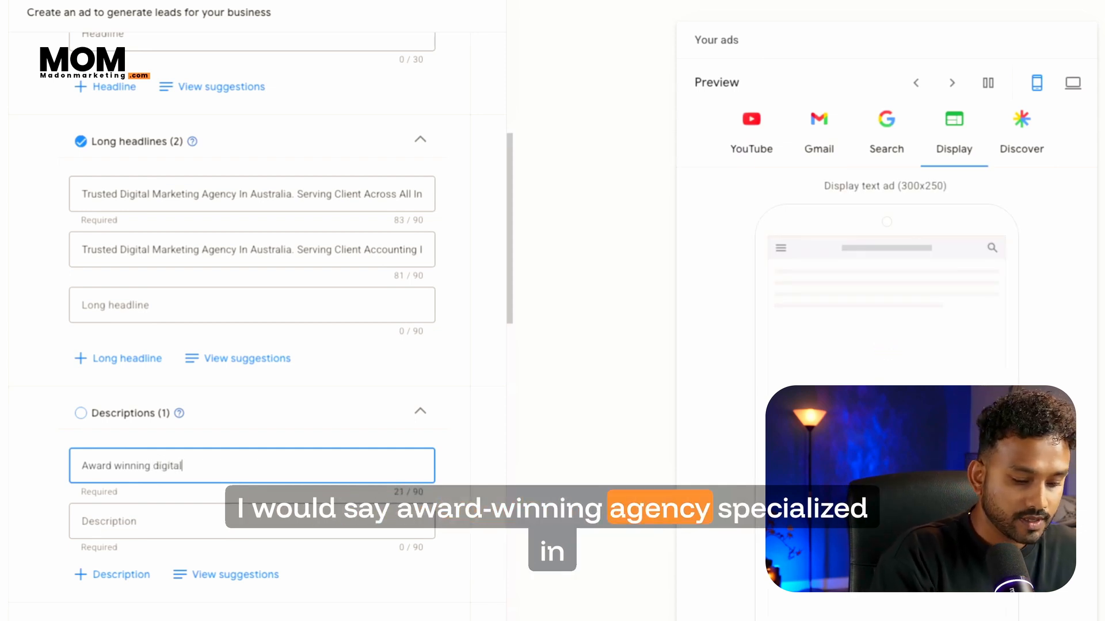
{"action": "type", "text": " agency specialised in Google ad"}
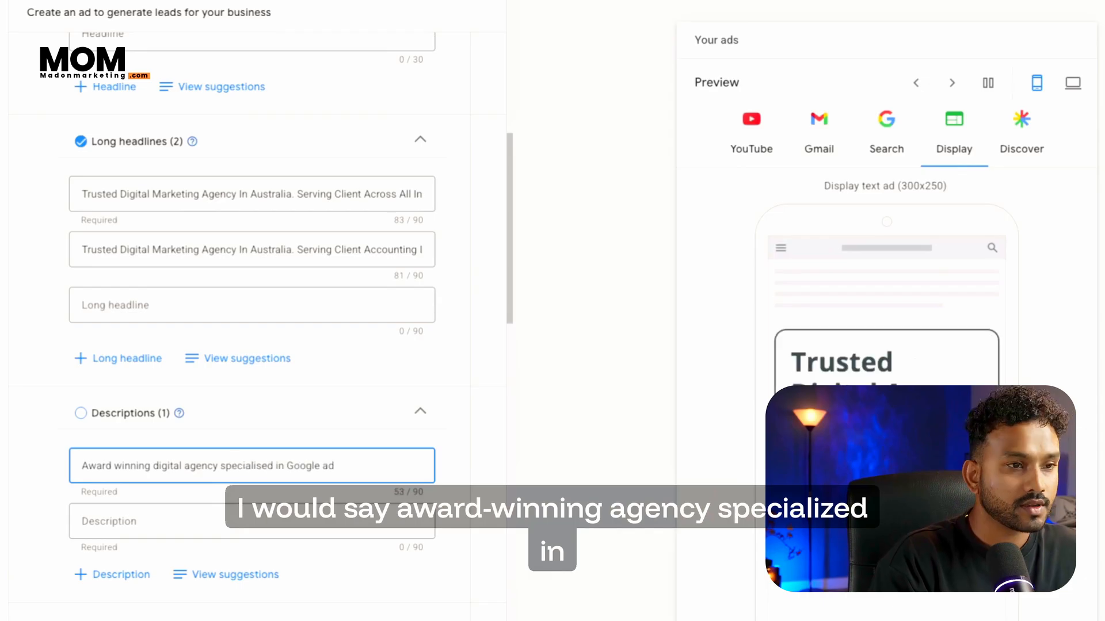
{"action": "type", "text": "s. R"}
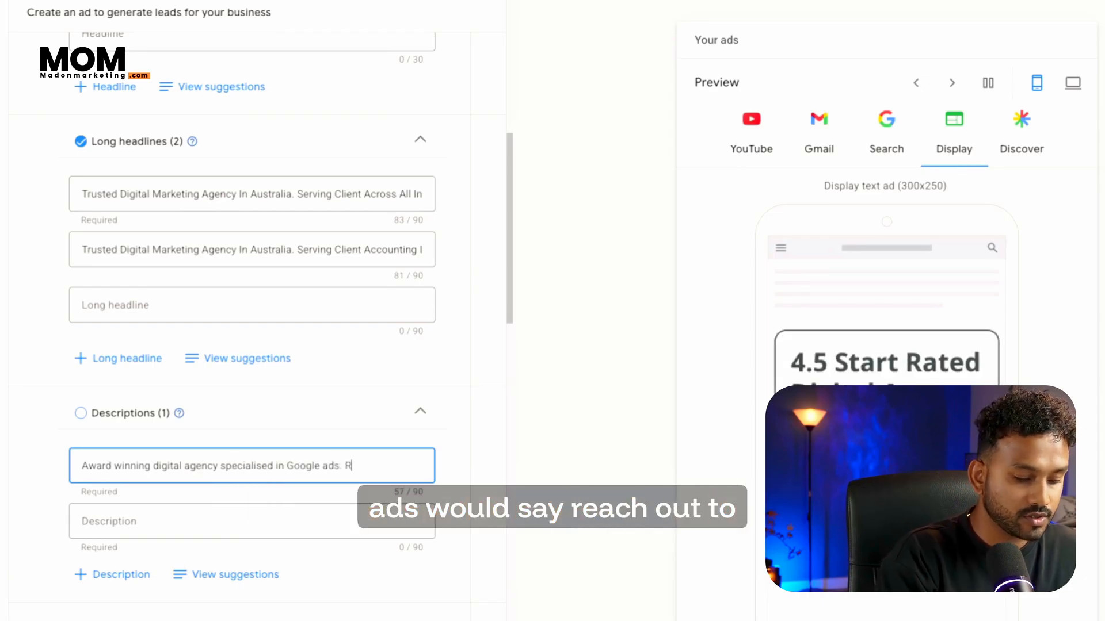
{"action": "type", "text": "each out to our team for a Free Consultation"}
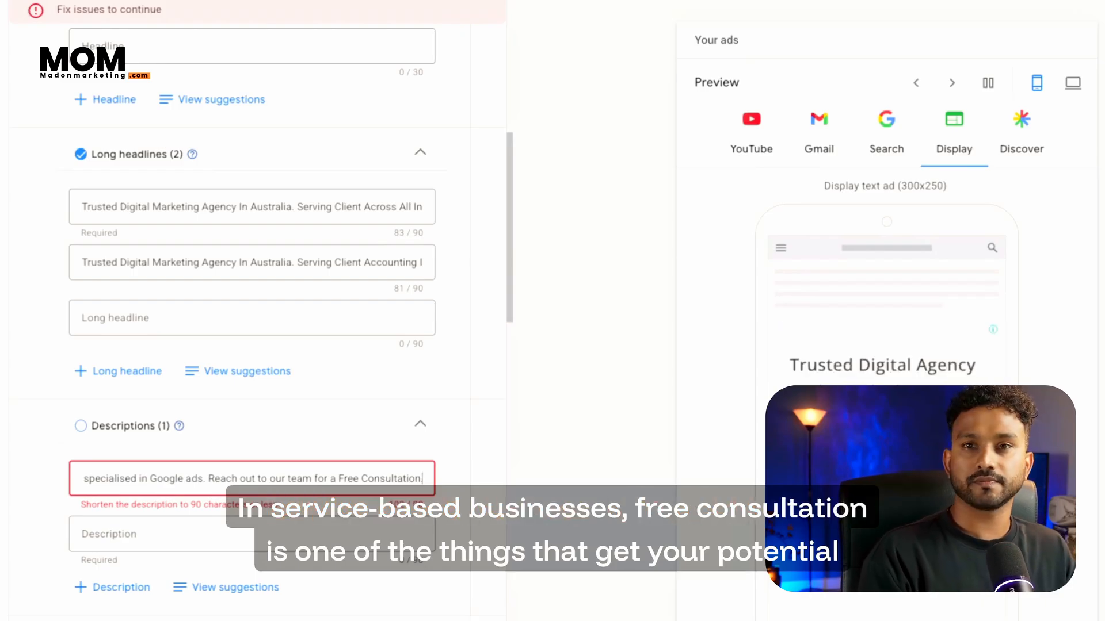
{"action": "type", "text": "."}
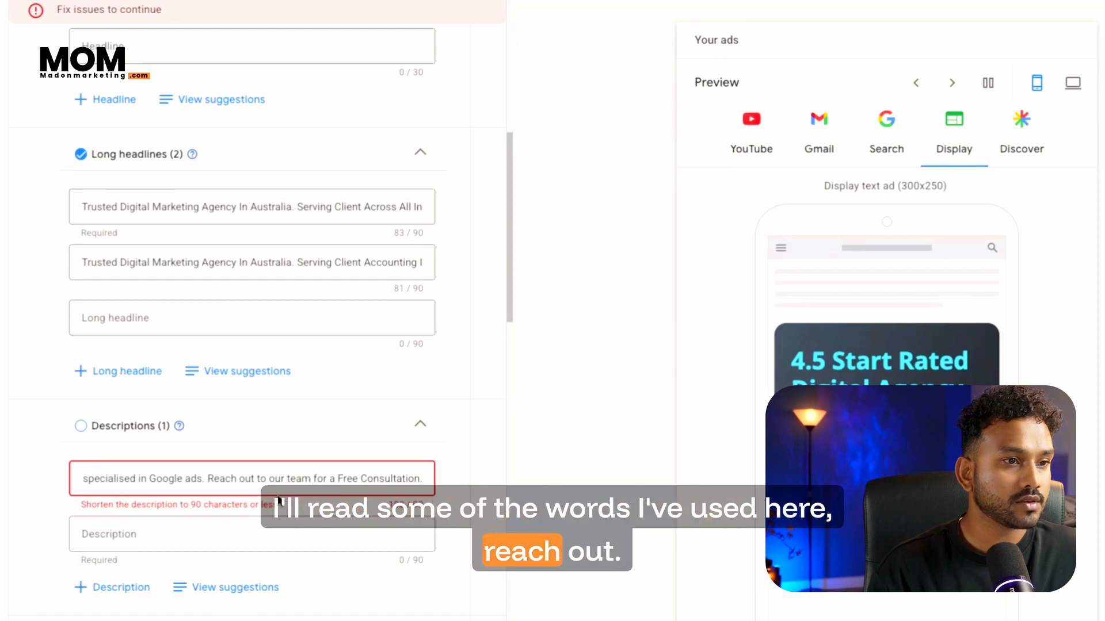
- Shorten and recapitalise the first description to "Award Winning Digital Agency Specialised In Google Ads. Reach out for A Free Consultation."
{"action": "key", "text": "BackSpace"}
{"action": "key", "text": "BackSpace"}
{"action": "key", "text": "BackSpace"}
{"action": "key", "text": "BackSpace"}
{"action": "key", "text": "BackSpace"}
{"action": "key", "text": "BackSpace"}
{"action": "key", "text": "BackSpace"}
{"action": "key", "text": "BackSpace"}
{"action": "key", "text": "BackSpace"}
{"action": "key", "text": "BackSpace"}
{"action": "key", "text": "BackSpace"}
{"action": "key", "text": "BackSpace"}
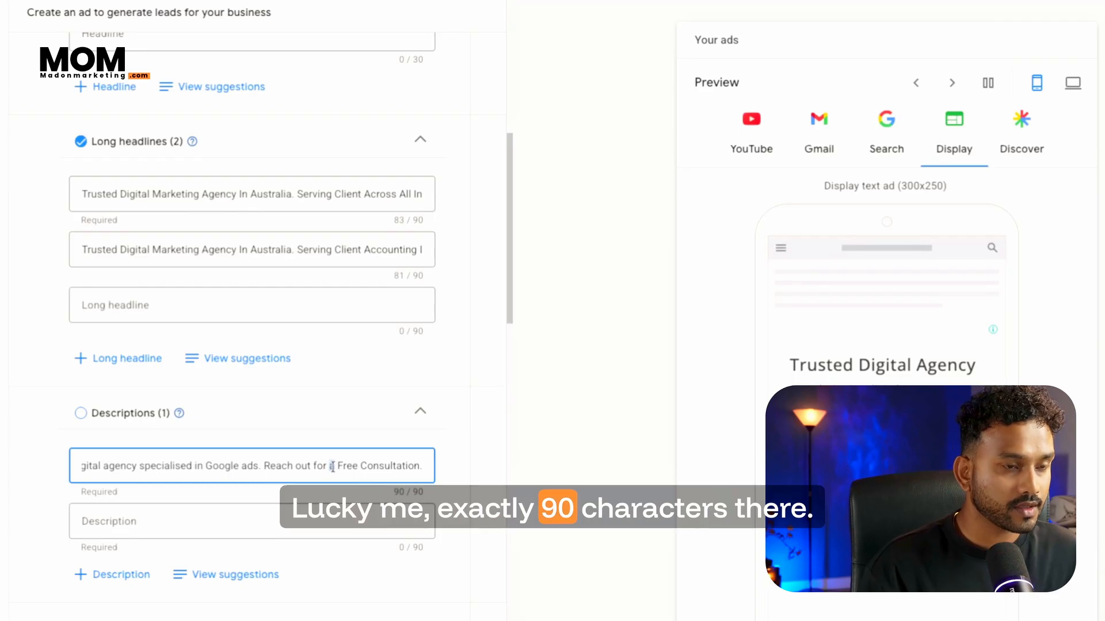
{"action": "type", "text": "Award Winning Di"}
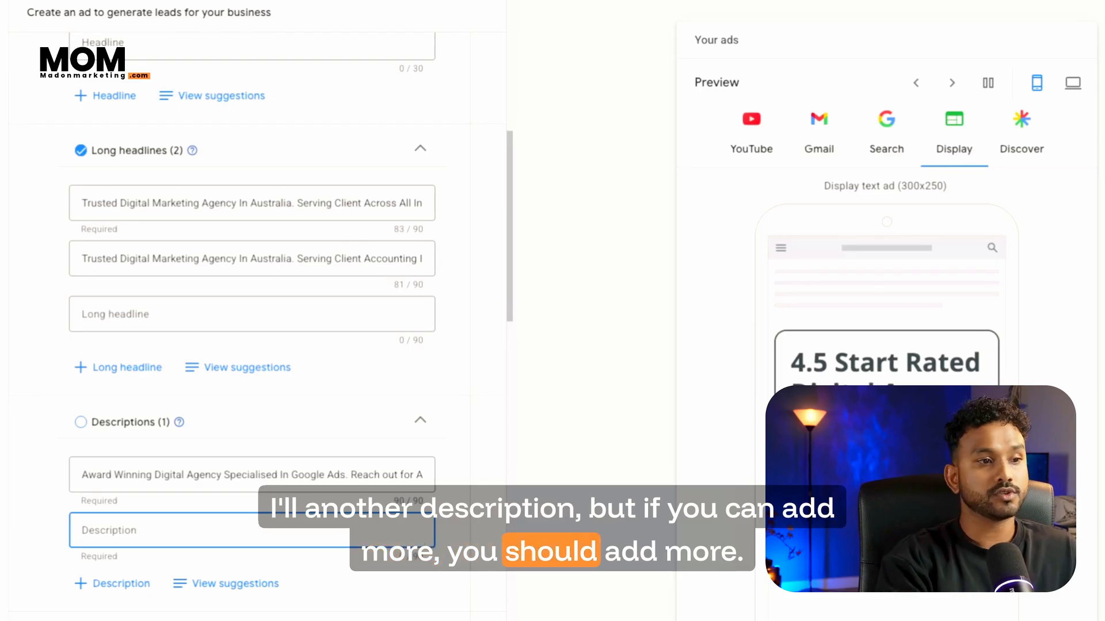
- Enter "Reach Out For A Free Google Ad Consultation With Our Experts" as the second description and add headlines "Free Consultations" and "First Month Free Google Ads"
{"action": "type", "text": "Reach Out For"}
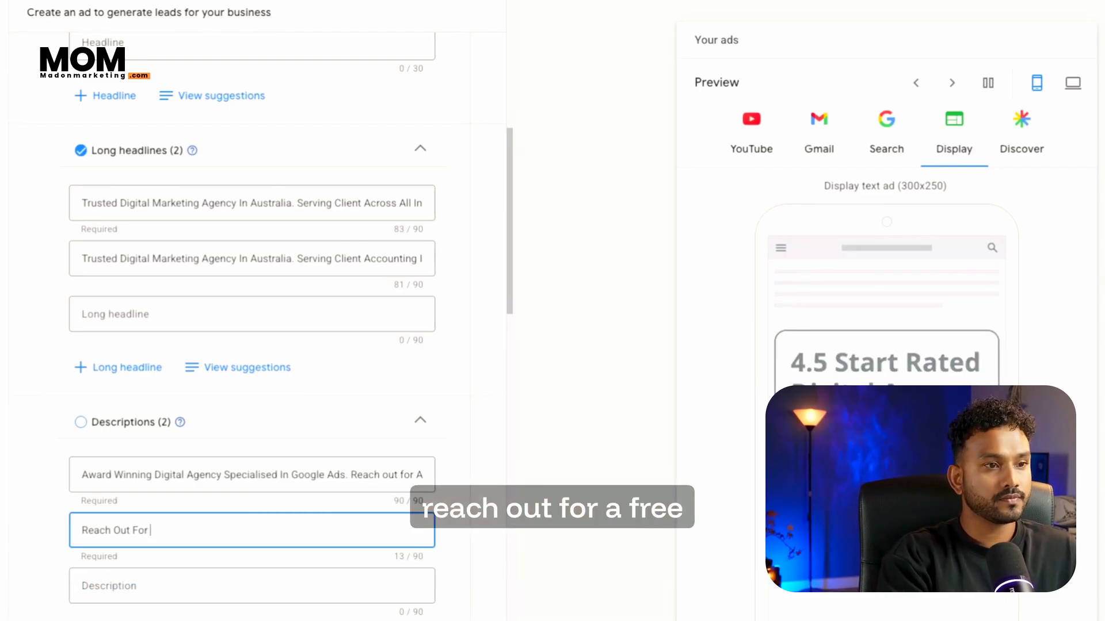
{"action": "type", "text": " A Free"}
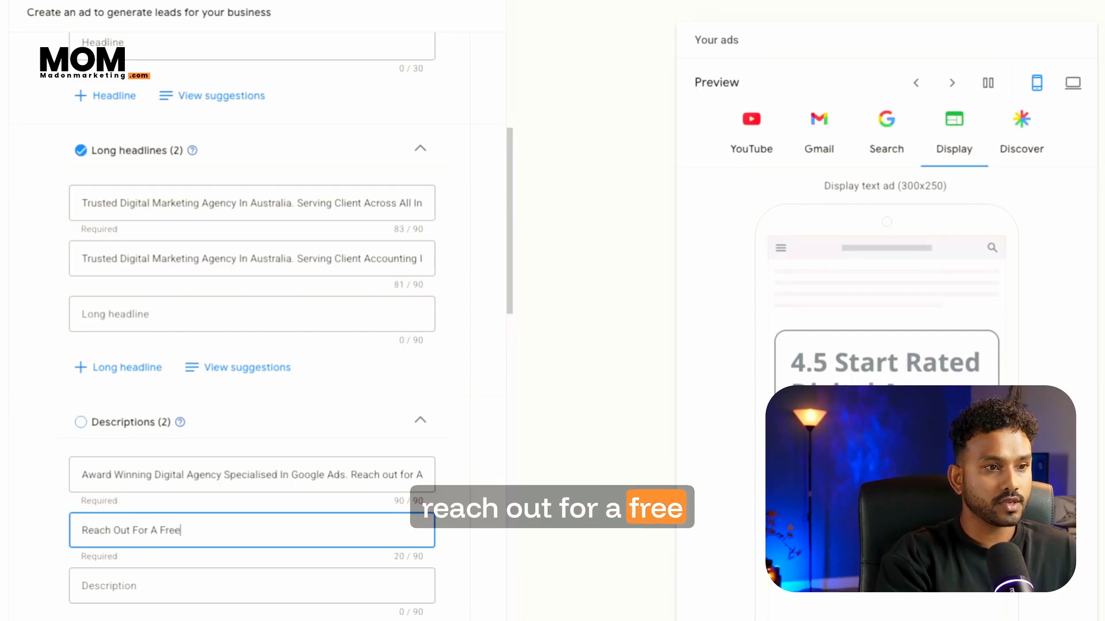
{"action": "type", "text": " Google Ad C"}
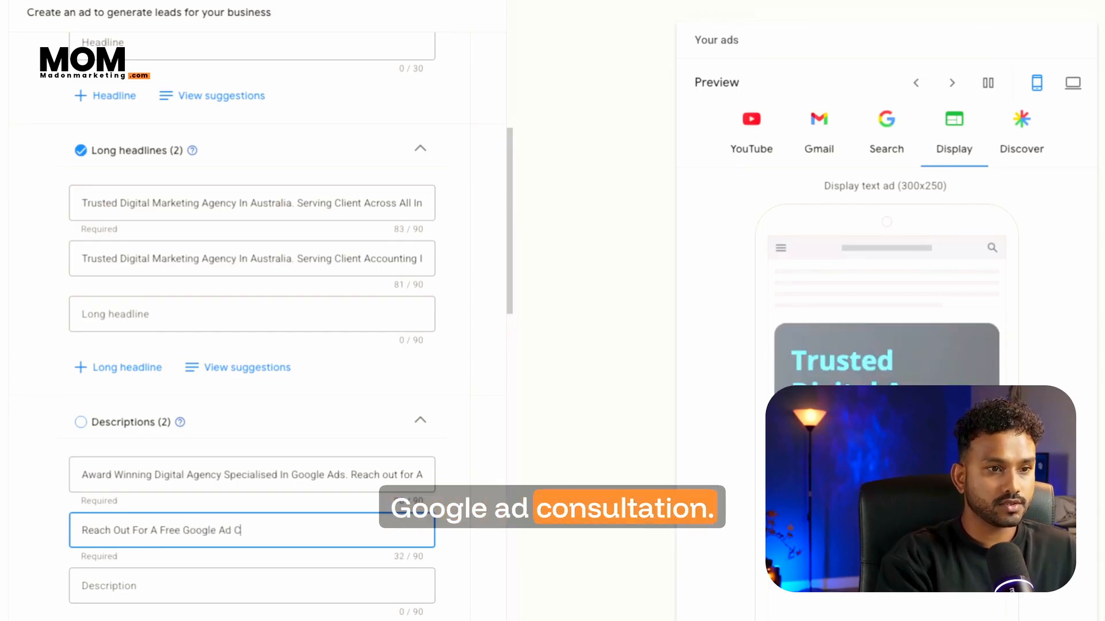
{"action": "type", "text": "onsultation With Our E"}
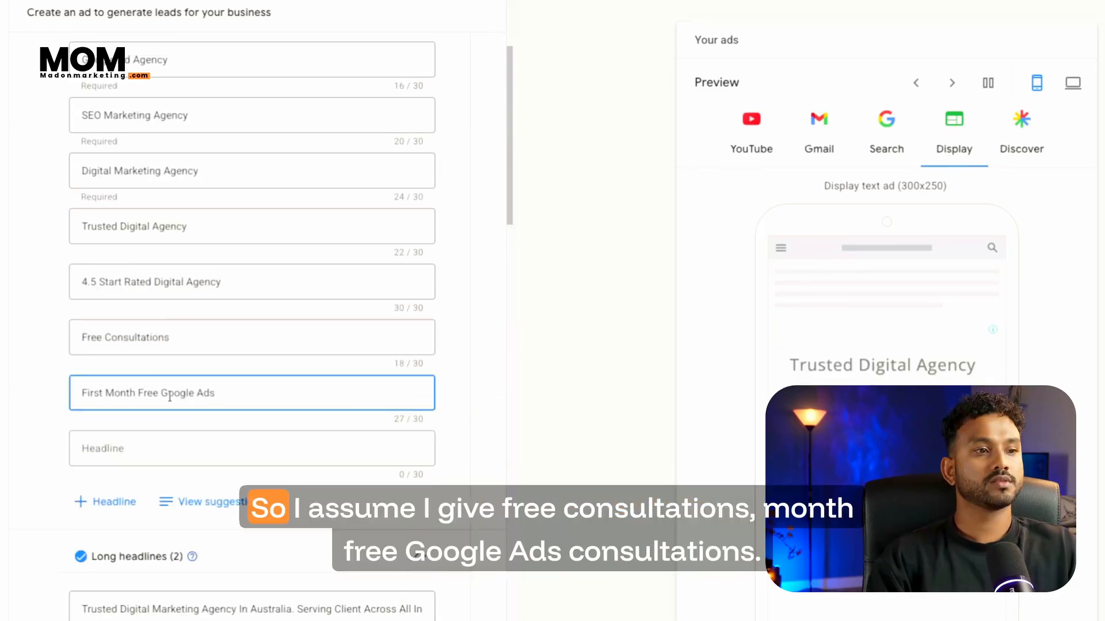
{"action": "type", "text": "s"}
{"action": "left_click", "coordinate": [48, 442]}
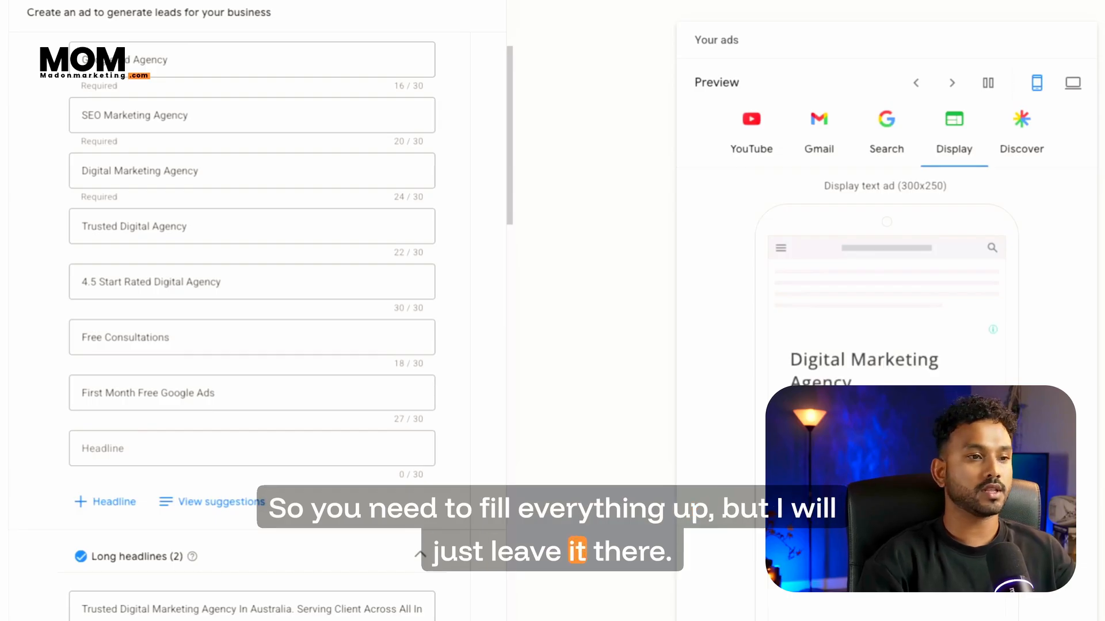
- Check the suggested, asset library and website or social sources for ad images, and close the image picker without adding any
{"action": "scroll", "coordinate": [100, 282], "scroll_direction": "down", "scroll_amount": 12}
{"action": "left_click", "coordinate": [102, 333]}
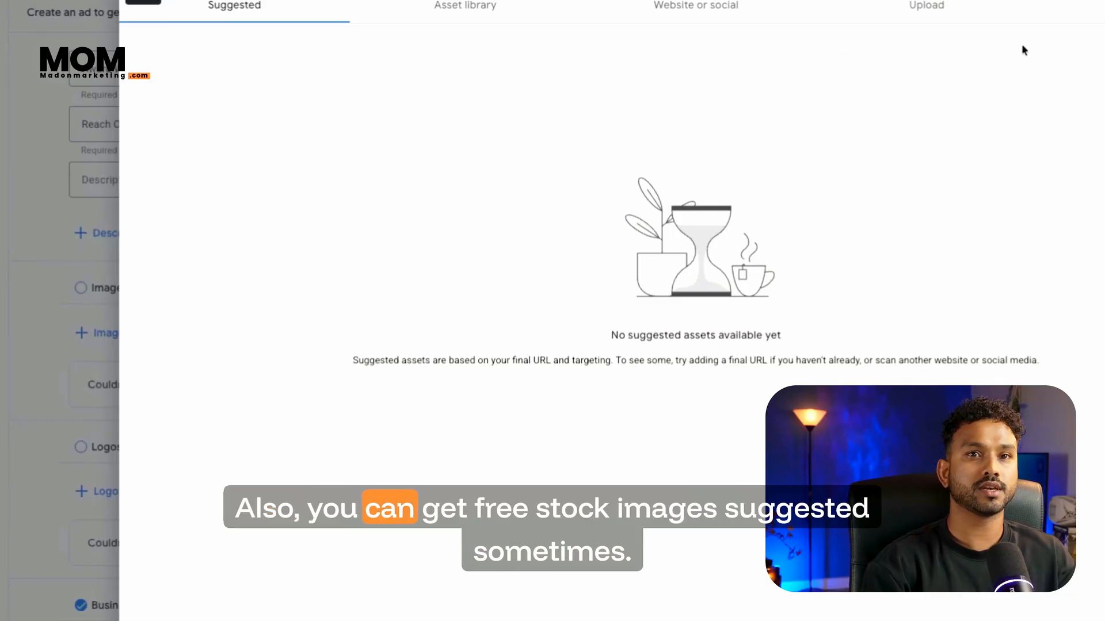
{"action": "left_click", "coordinate": [1096, 5]}
{"action": "left_click", "coordinate": [235, 16]}
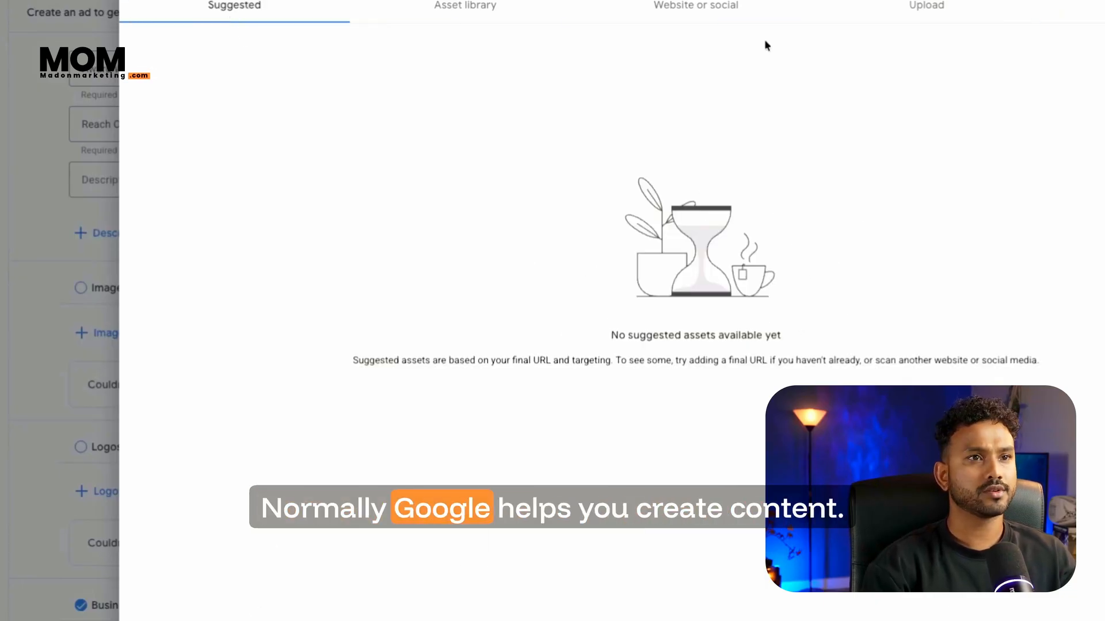
{"action": "left_click", "coordinate": [460, 5]}
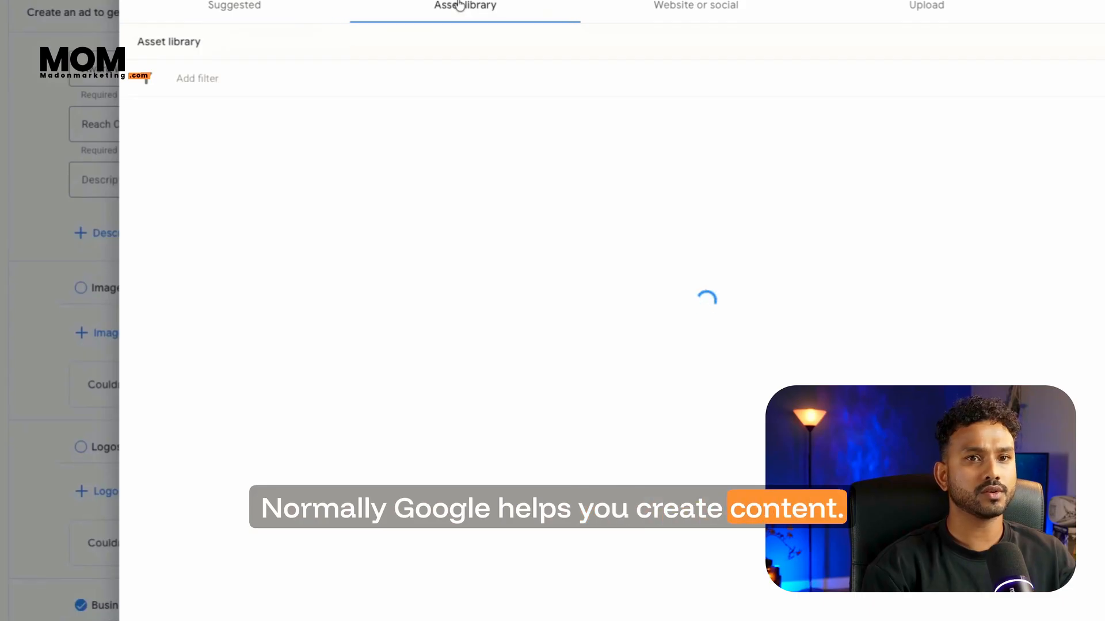
{"action": "left_click", "coordinate": [663, 6]}
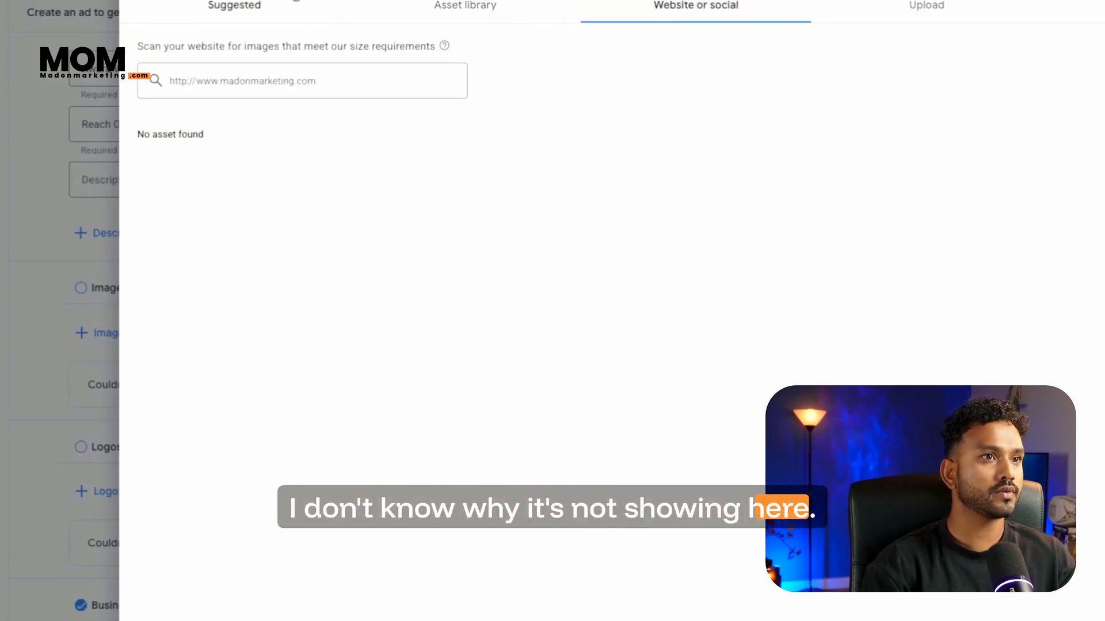
{"action": "key", "text": "Escape"}
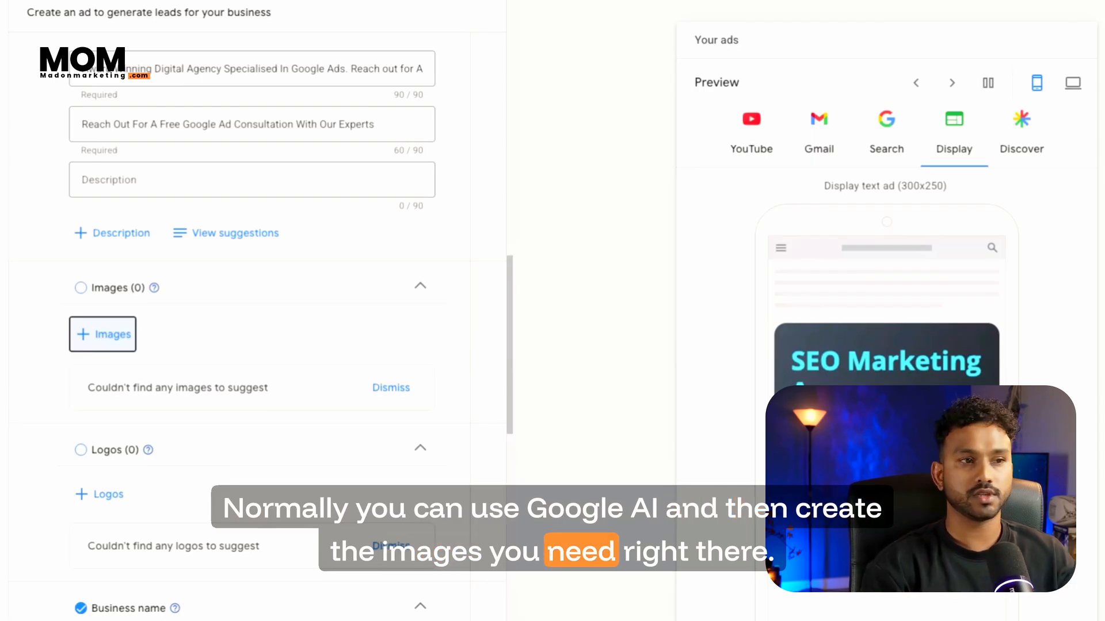
- Review the logo, business name, video and sitelink sections of the ad assets
{"action": "scroll", "coordinate": [148, 355], "scroll_direction": "down", "scroll_amount": 2}
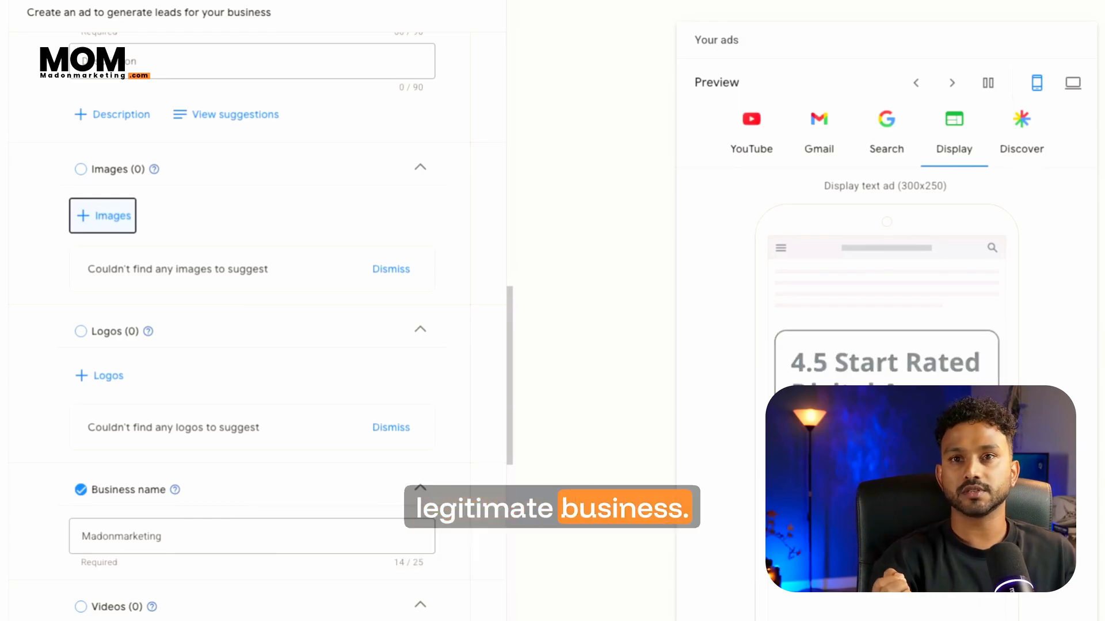
{"action": "scroll", "coordinate": [196, 409], "scroll_direction": "down", "scroll_amount": 2}
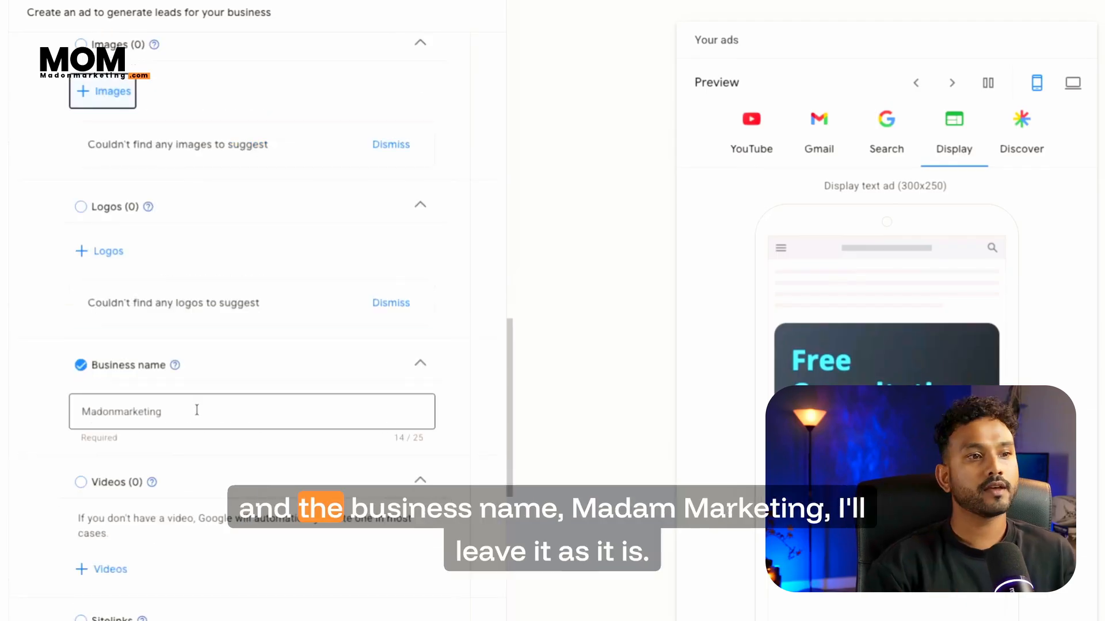
{"action": "left_click", "coordinate": [197, 410]}
{"action": "scroll", "coordinate": [38, 464], "scroll_direction": "down", "scroll_amount": 2}
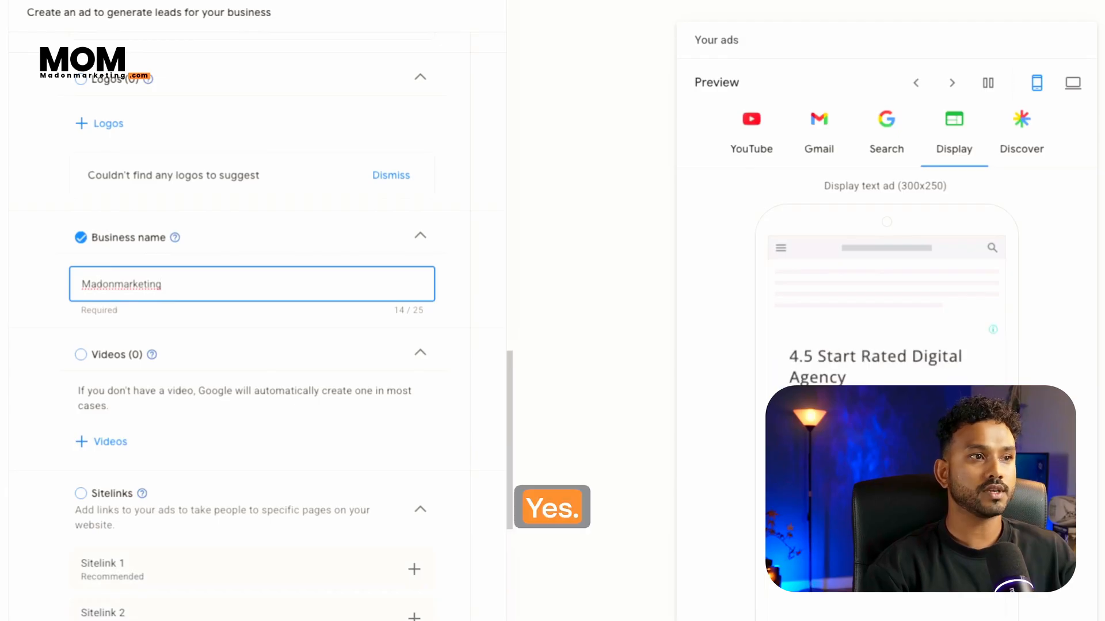
{"action": "scroll", "coordinate": [115, 398], "scroll_direction": "down", "scroll_amount": 9}
{"action": "scroll", "coordinate": [241, 323], "scroll_direction": "up", "scroll_amount": 3}
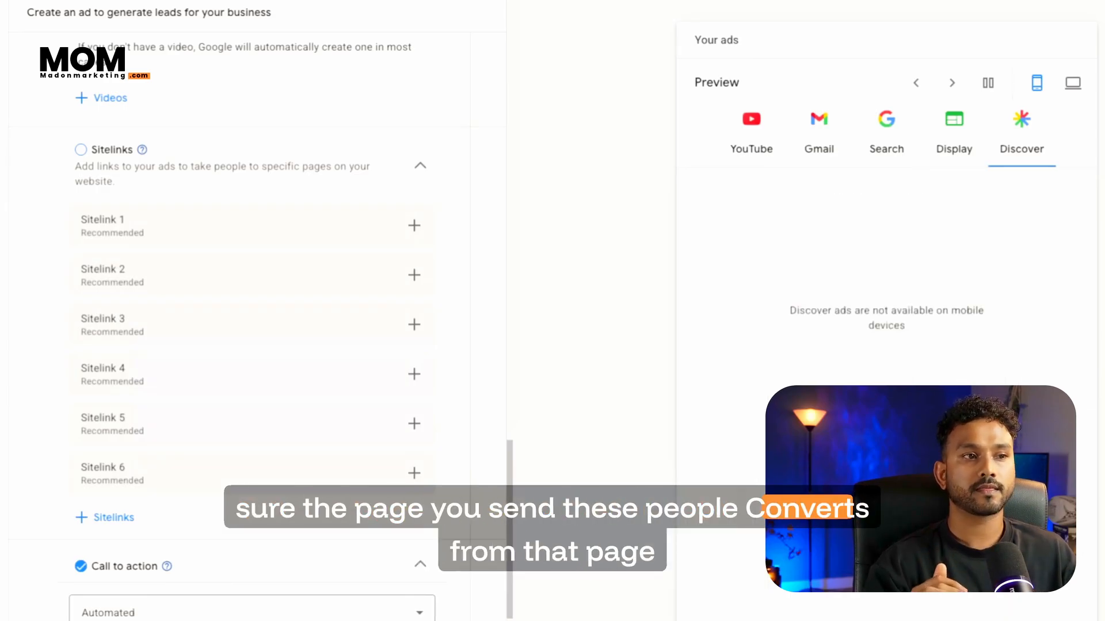
- Set the ad's call to action to "Contact us"
{"action": "scroll", "coordinate": [172, 498], "scroll_direction": "down", "scroll_amount": 2}
{"action": "left_click", "coordinate": [172, 498]}
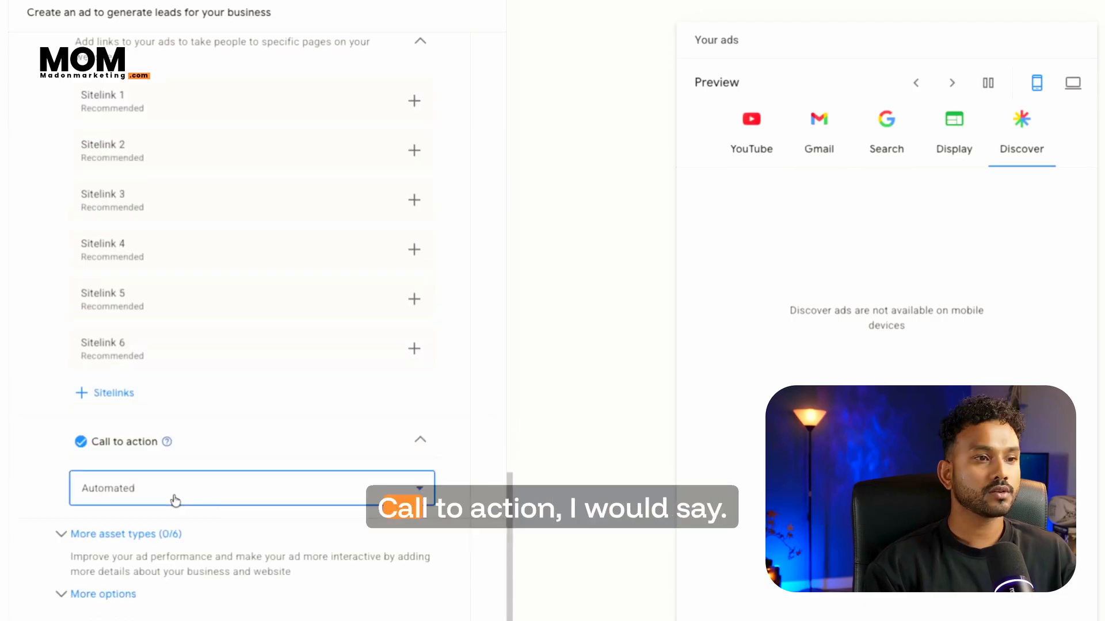
{"action": "scroll", "coordinate": [148, 352], "scroll_direction": "down", "scroll_amount": 1}
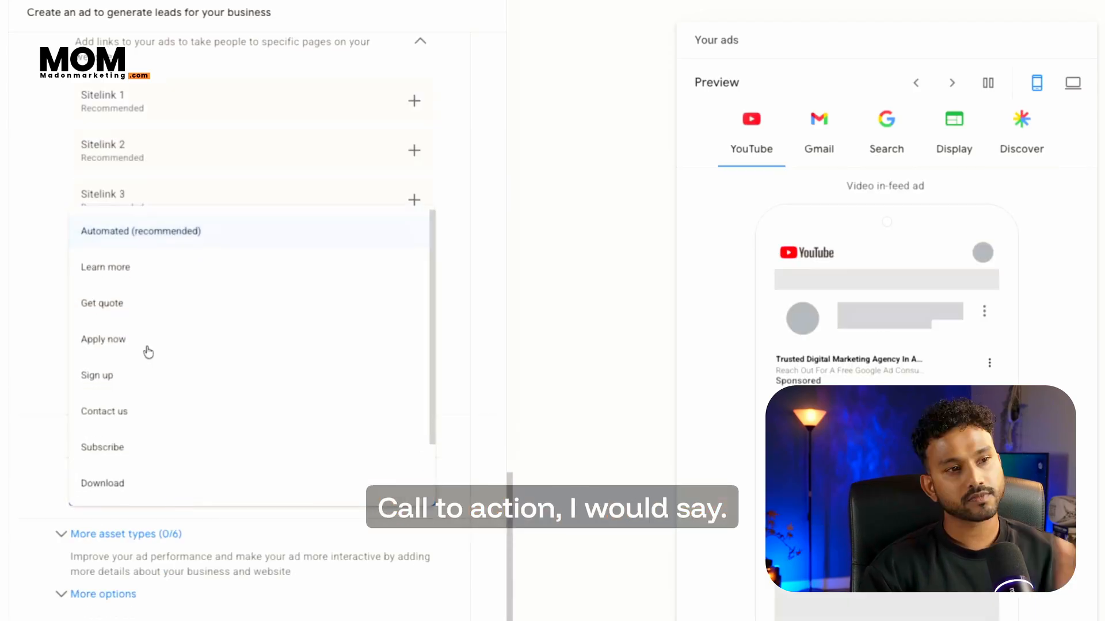
{"action": "left_click", "coordinate": [147, 421]}
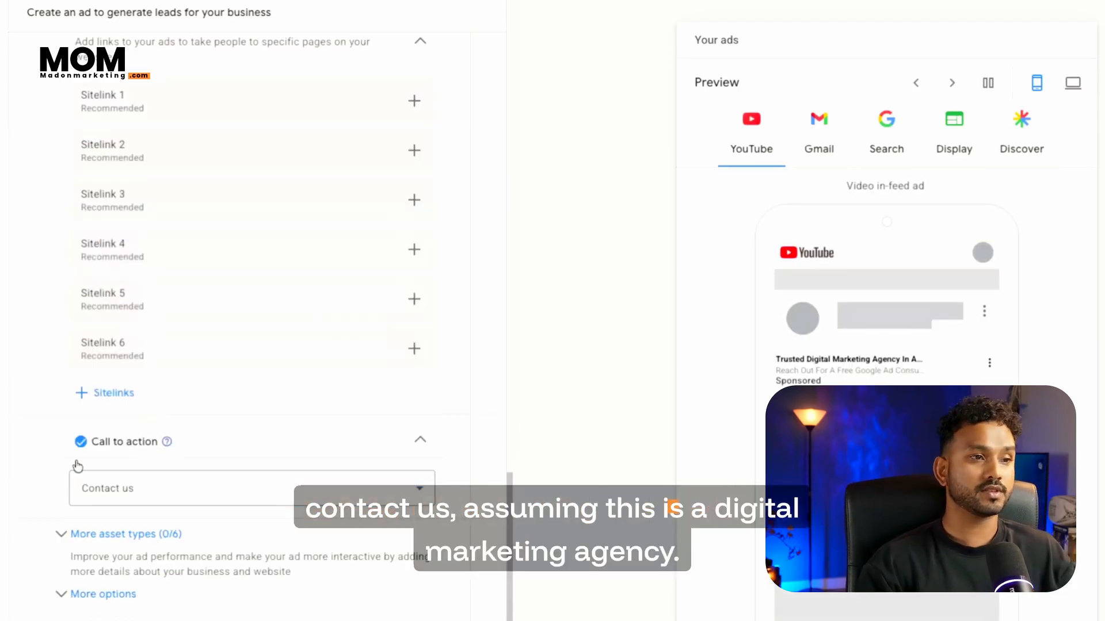
- Expand the additional asset types and open the callouts section
{"action": "scroll", "coordinate": [36, 468], "scroll_direction": "down", "scroll_amount": 2}
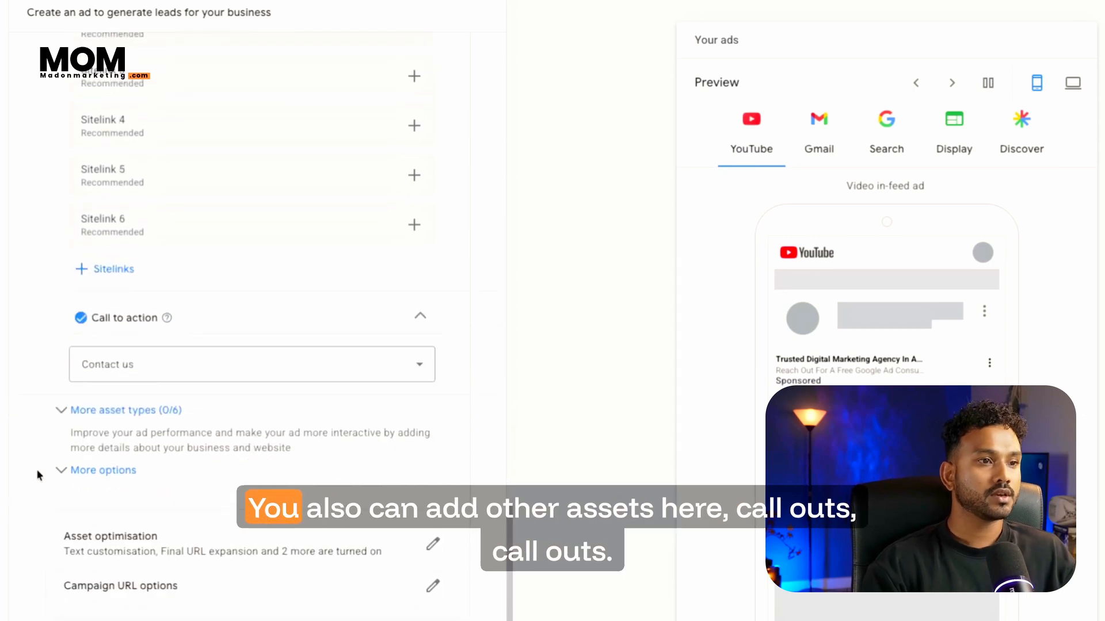
{"action": "left_click", "coordinate": [86, 408]}
{"action": "scroll", "coordinate": [144, 429], "scroll_direction": "down", "scroll_amount": 4}
{"action": "left_click", "coordinate": [309, 484]}
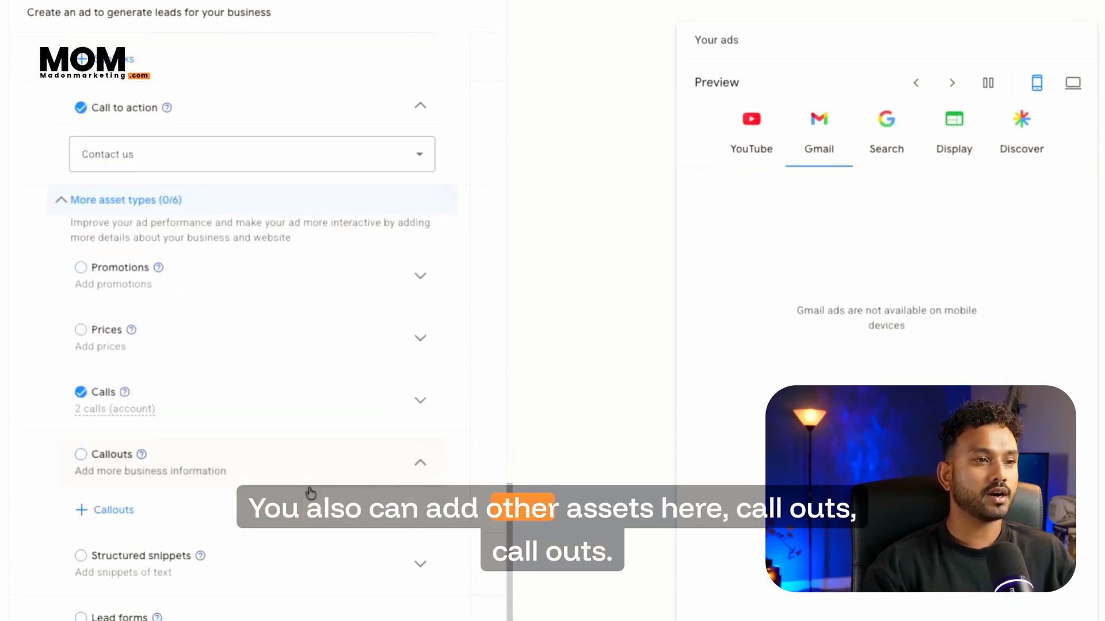
{"action": "scroll", "coordinate": [311, 493], "scroll_direction": "down", "scroll_amount": 3}
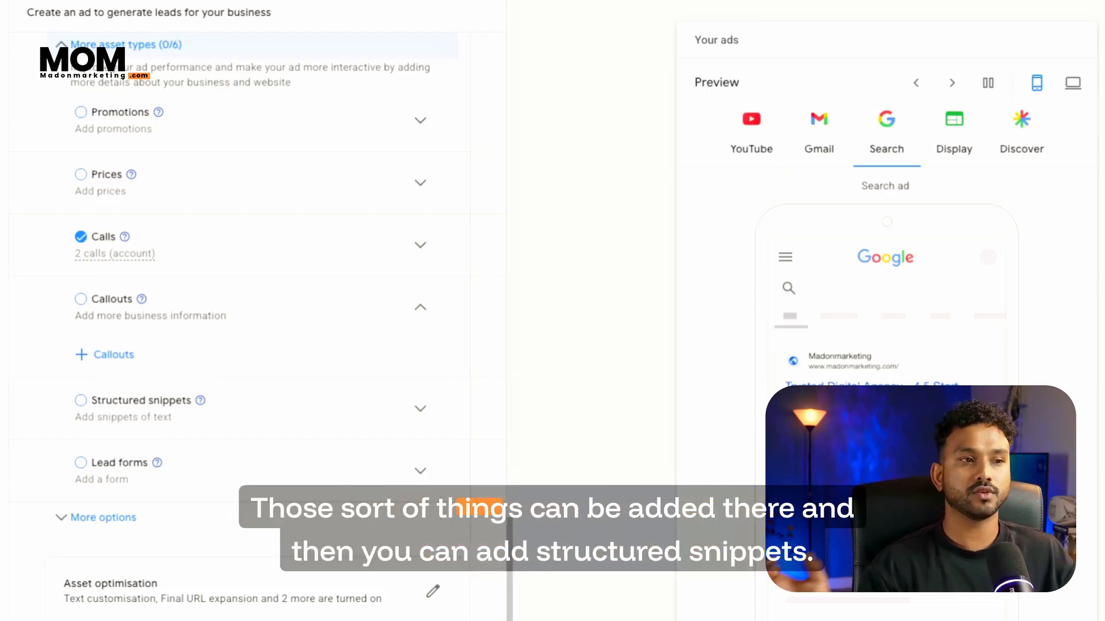
- Start a structured snippet in English and choose "Service catalog" as its header
{"action": "left_click", "coordinate": [399, 420]}
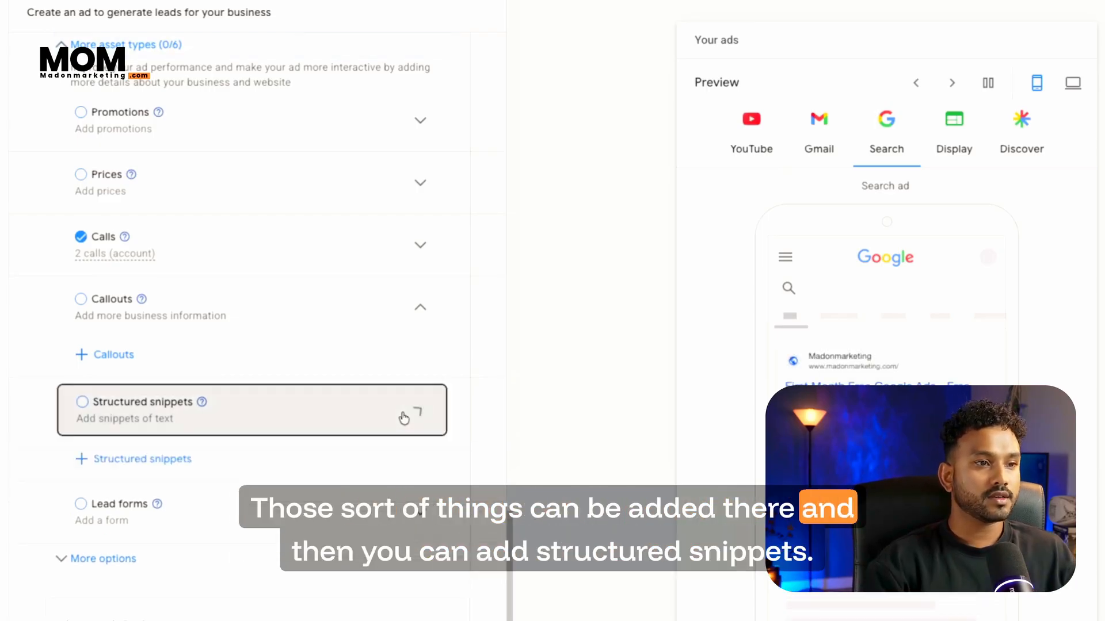
{"action": "scroll", "coordinate": [402, 419], "scroll_direction": "down", "scroll_amount": 1}
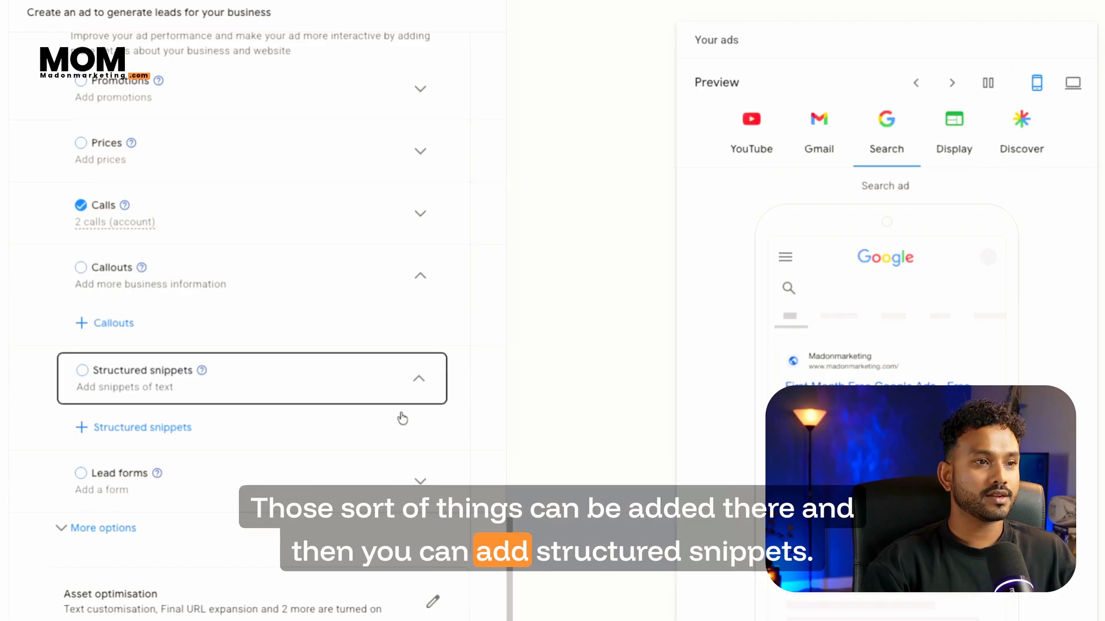
{"action": "left_click", "coordinate": [115, 427]}
{"action": "left_click", "coordinate": [323, 57]}
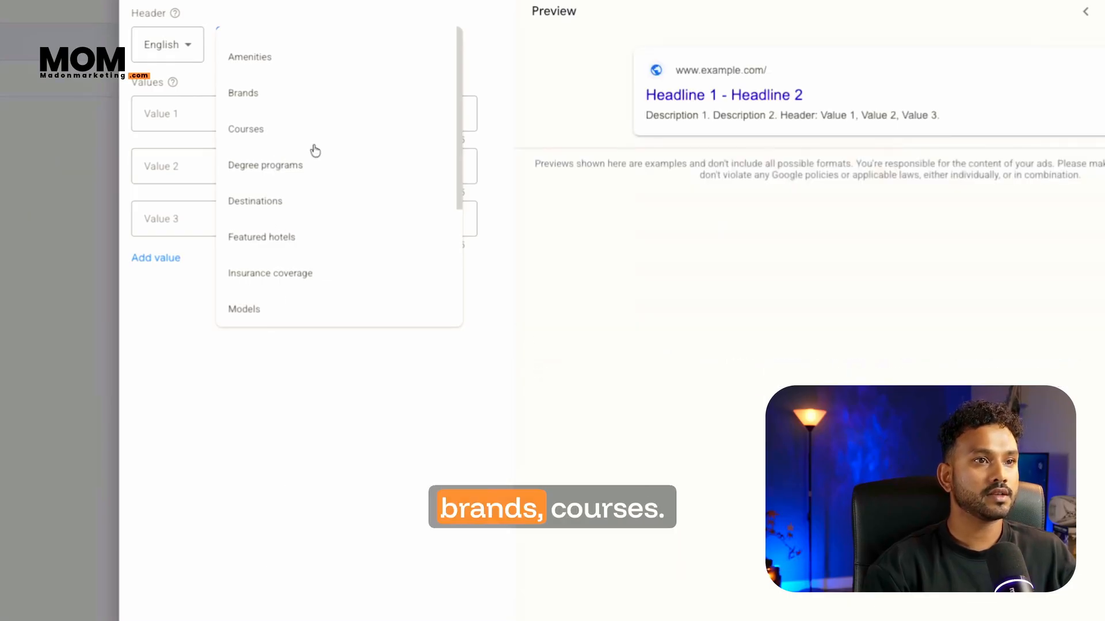
{"action": "scroll", "coordinate": [316, 150], "scroll_direction": "down", "scroll_amount": 3}
{"action": "left_click", "coordinate": [322, 190]}
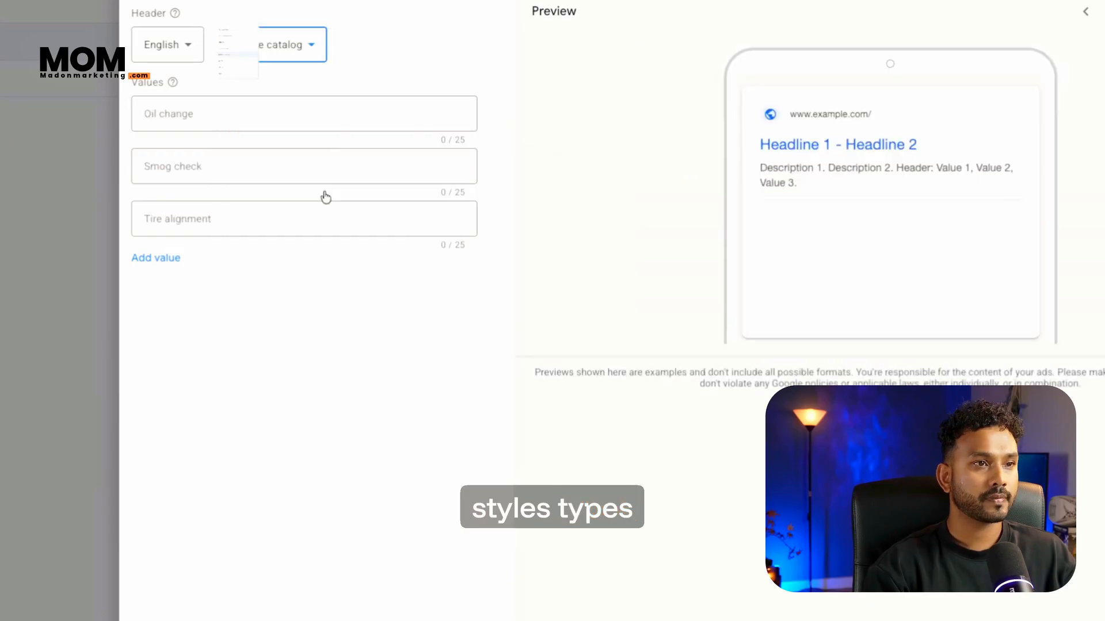
- Enter "SEO", "Google Ads" and "Social Media Marketing" as the structured snippet values and save the snippet
{"action": "left_click", "coordinate": [257, 131]}
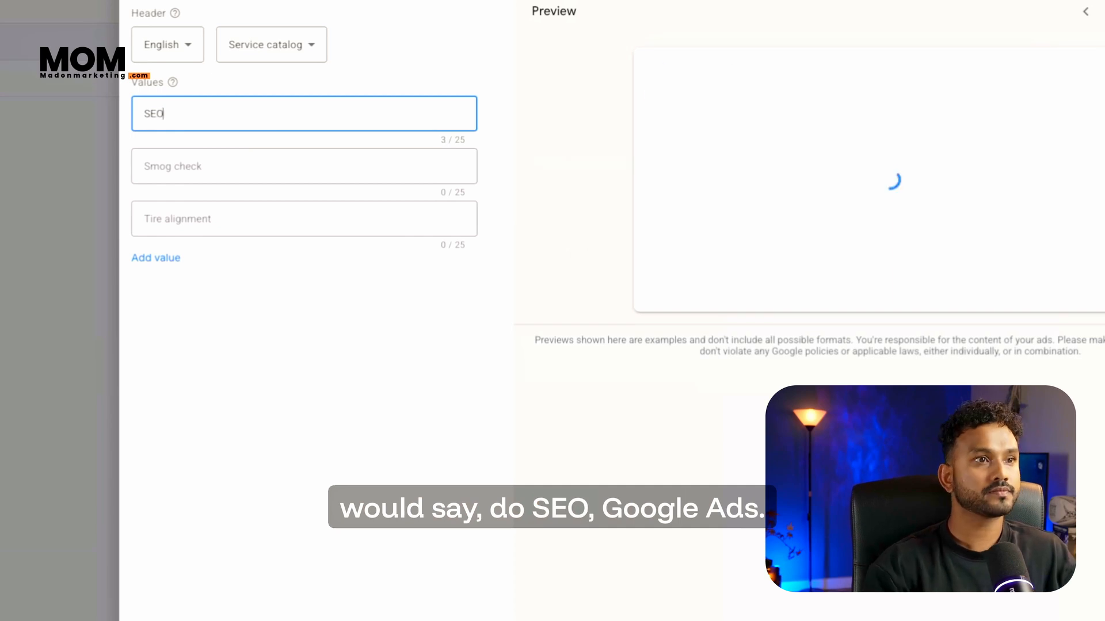
{"action": "left_click", "coordinate": [264, 160]}
{"action": "type", "text": "Google Ads"}
{"action": "left_click", "coordinate": [260, 220]}
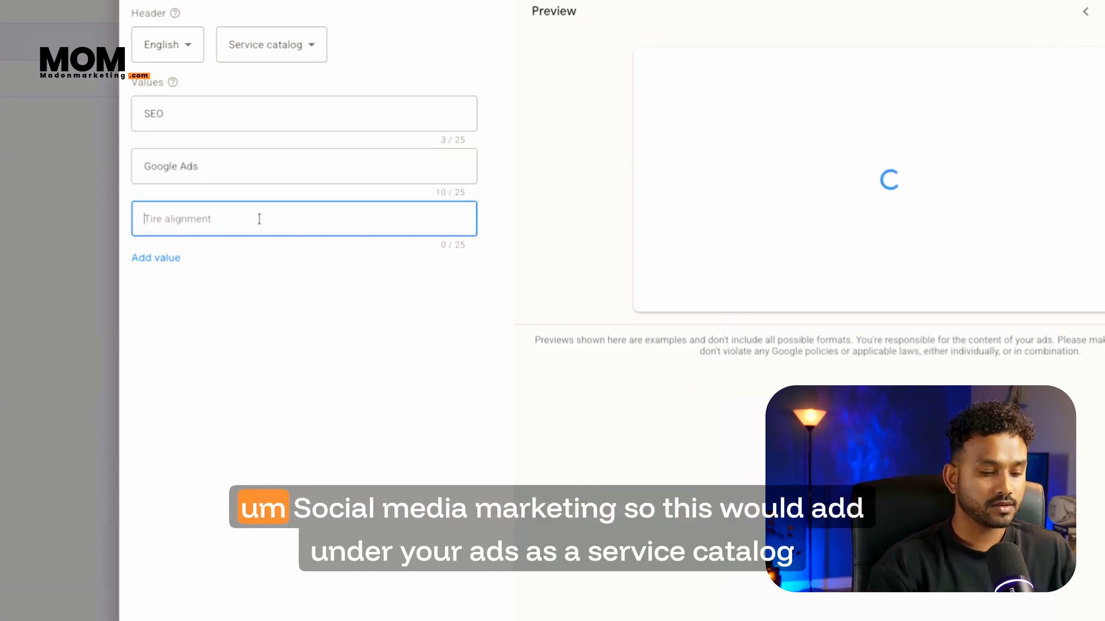
{"action": "type", "text": "Social Medi"}
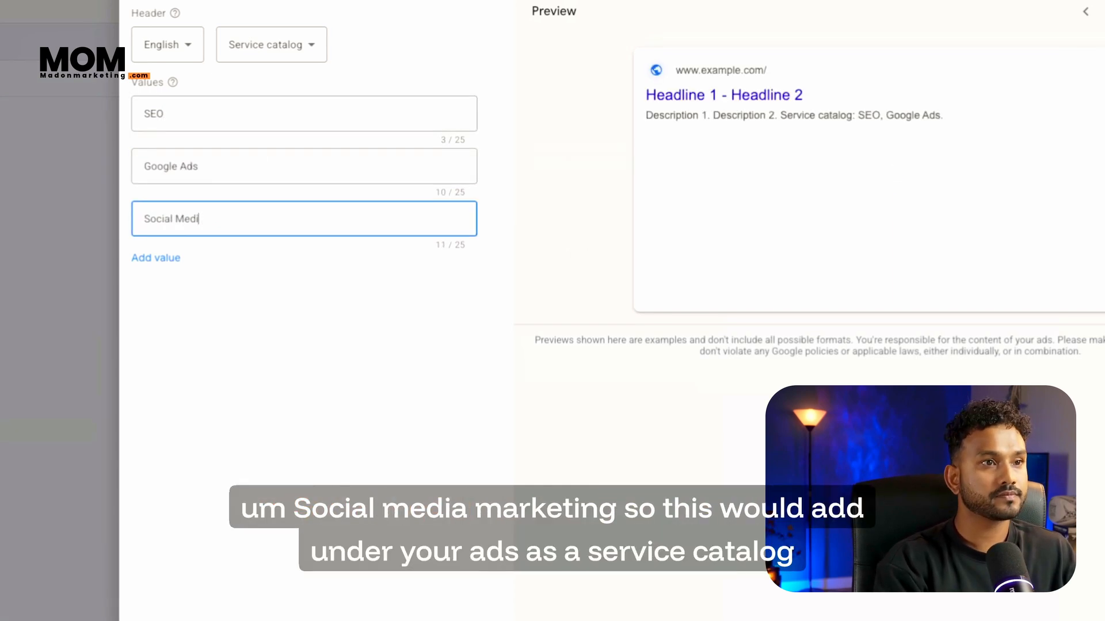
{"action": "type", "text": "a Marketing"}
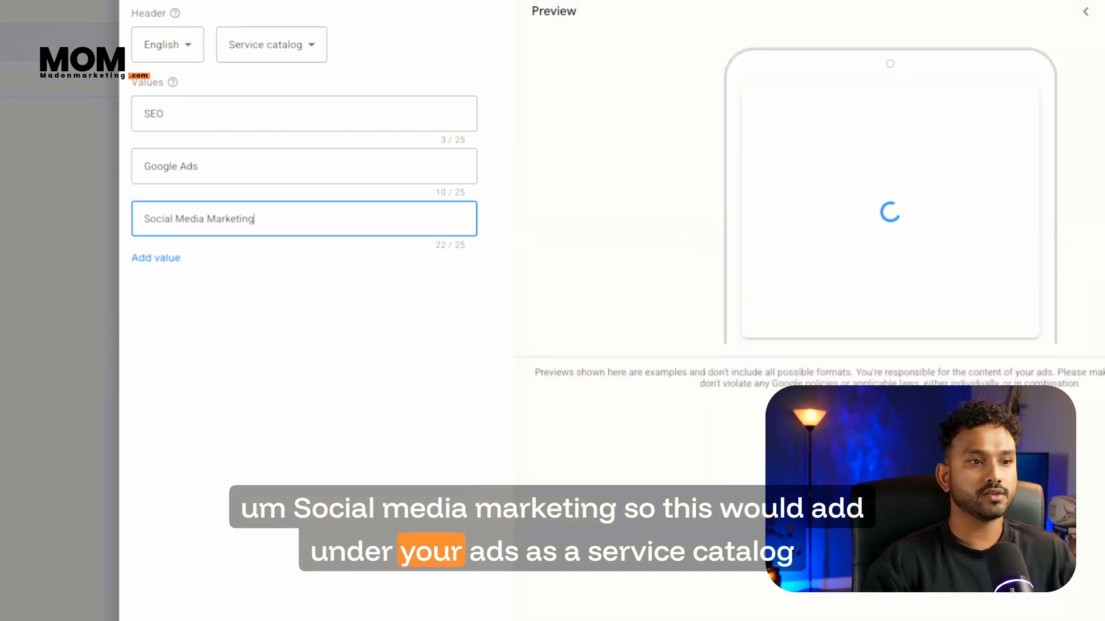
{"action": "left_click", "coordinate": [212, 566]}
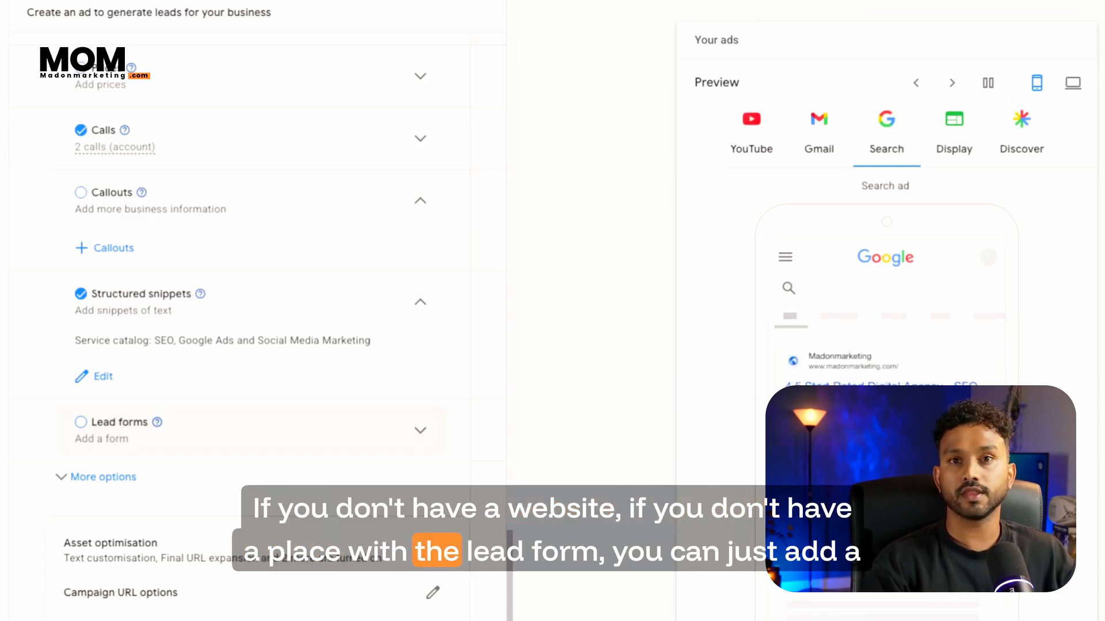
- Expand the lead forms section and reveal the additional ad options with the display path
{"action": "left_click", "coordinate": [82, 427]}
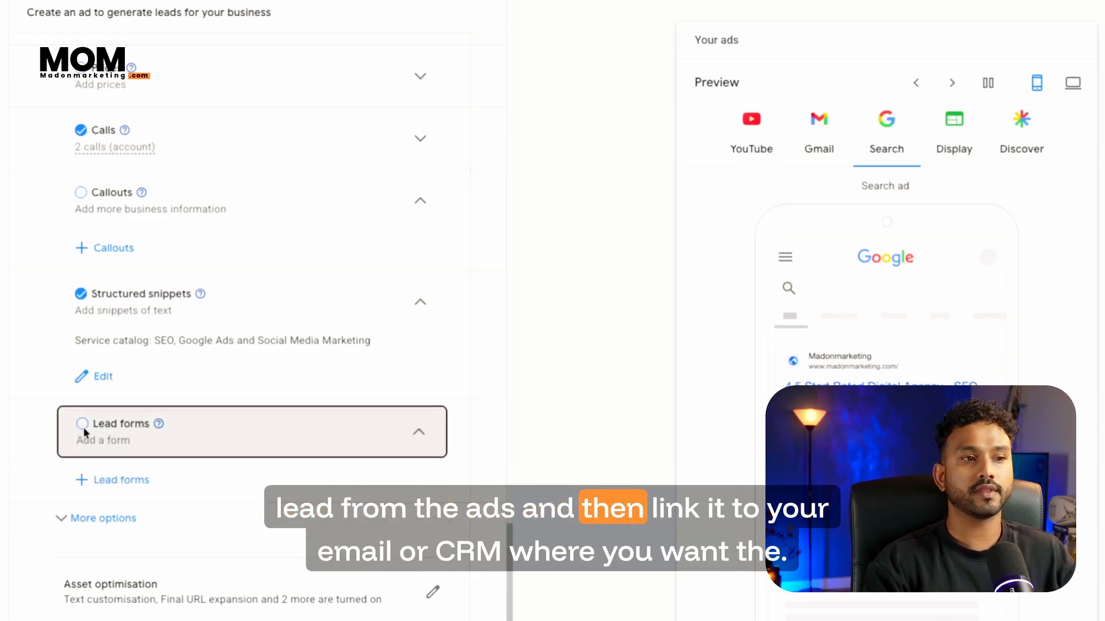
{"action": "scroll", "coordinate": [133, 441], "scroll_direction": "down", "scroll_amount": 1}
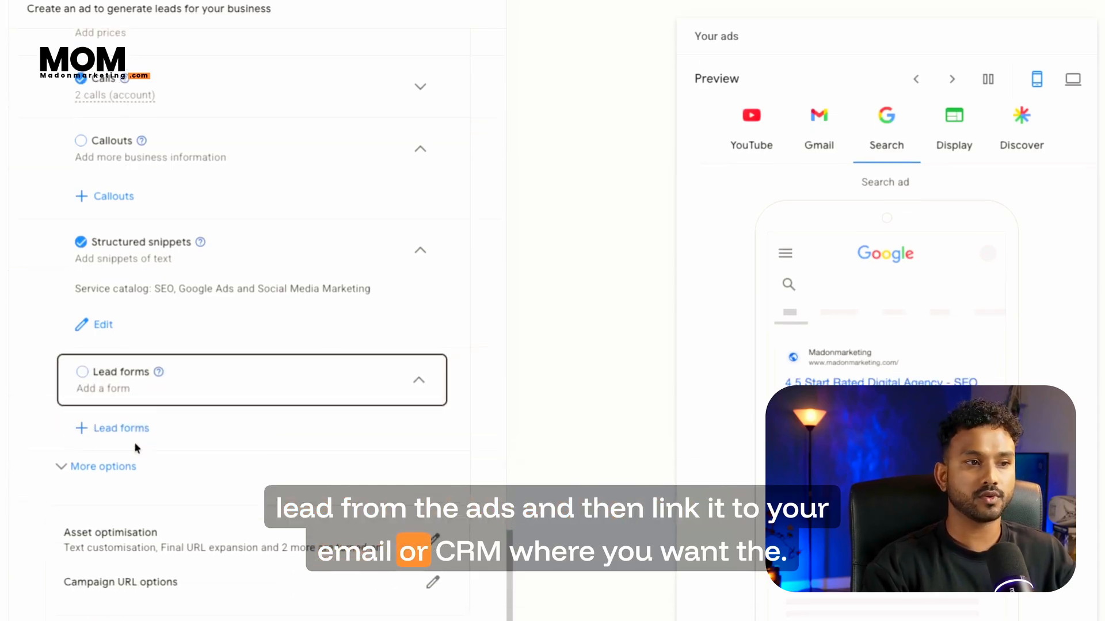
{"action": "left_click", "coordinate": [129, 469]}
{"action": "scroll", "coordinate": [130, 467], "scroll_direction": "down", "scroll_amount": 4}
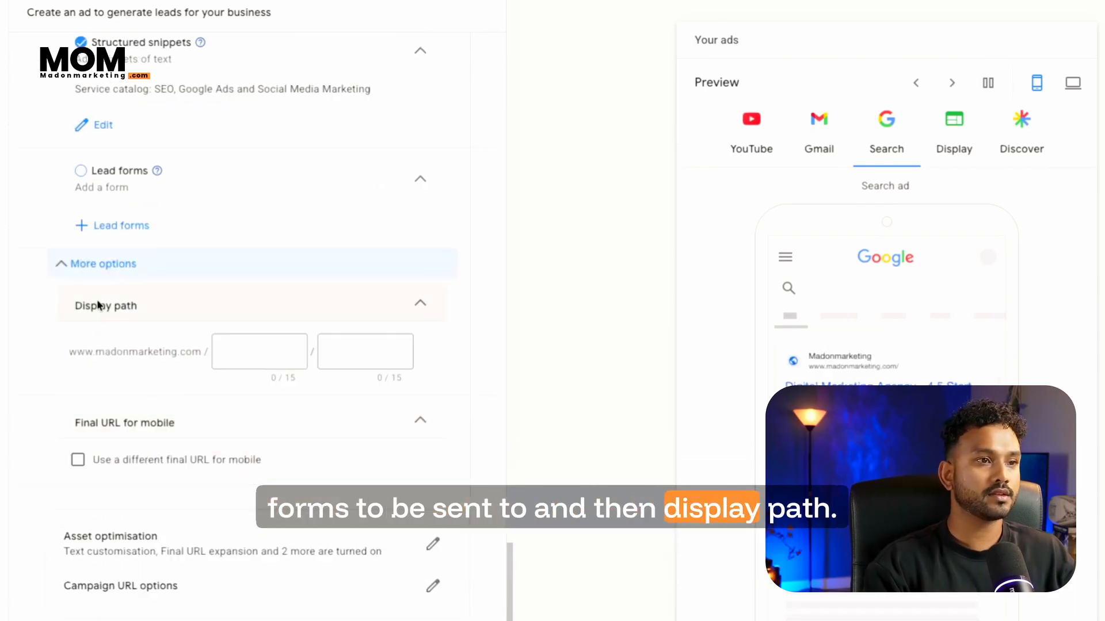
- Set the display path's two parts to "Consultation" and "Googleads"
{"action": "left_click", "coordinate": [253, 357]}
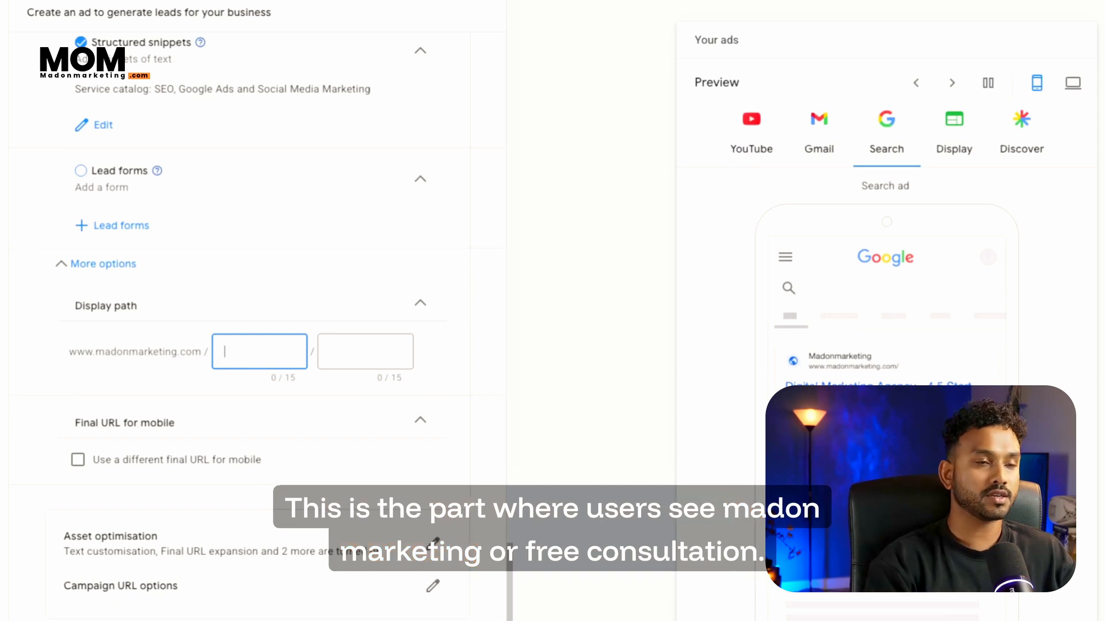
{"action": "type", "text": "Freeconsultation"}
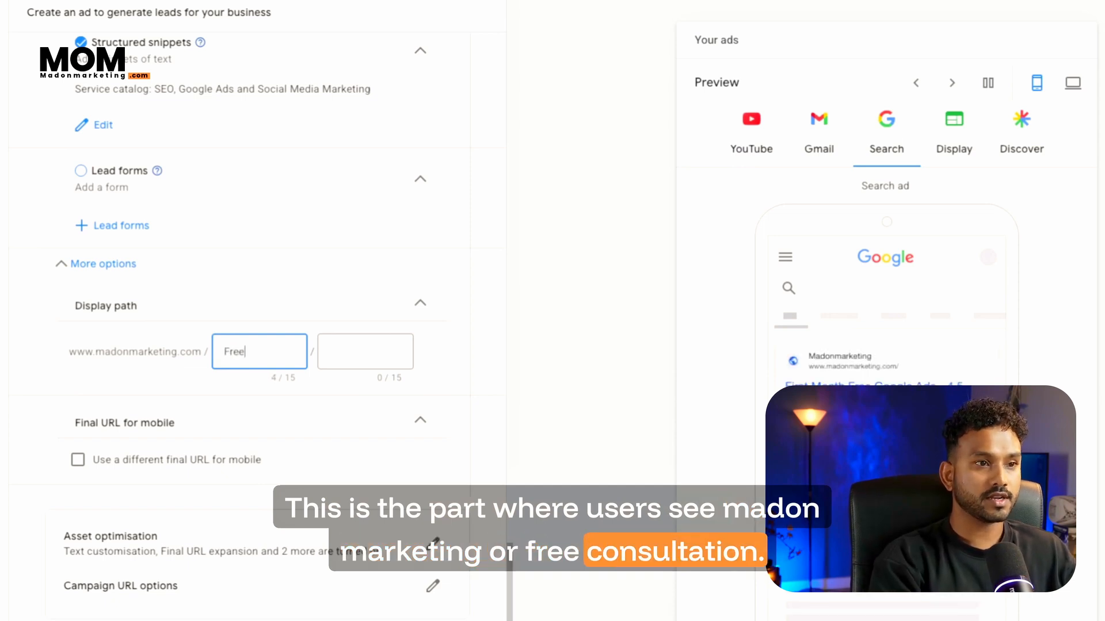
{"action": "left_click", "coordinate": [332, 352]}
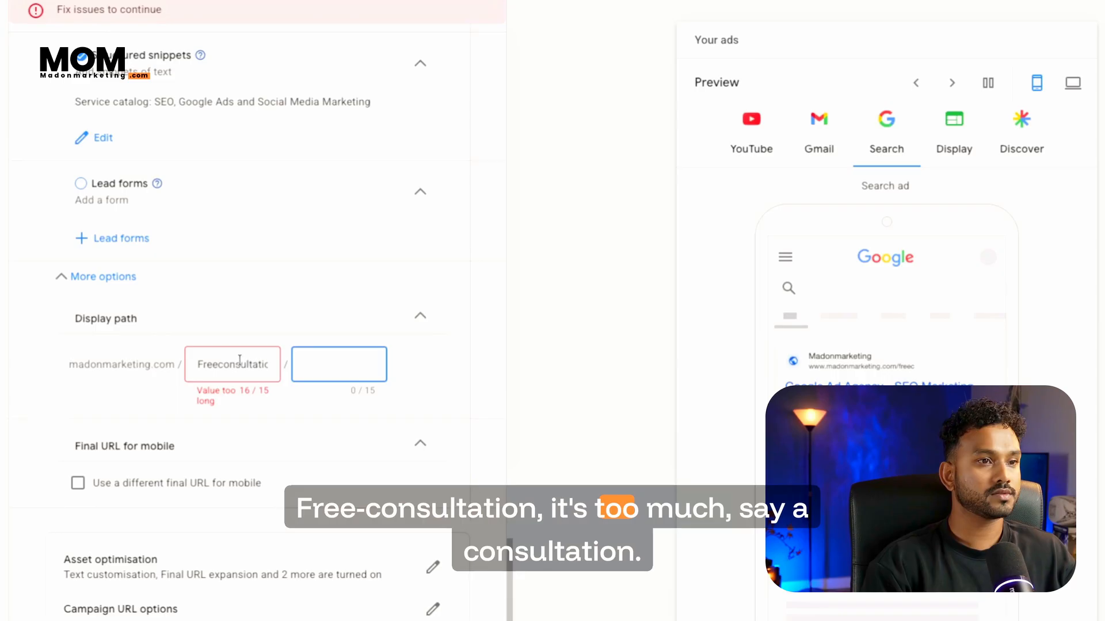
{"action": "left_click", "coordinate": [199, 352]}
{"action": "double_click", "coordinate": [200, 352]}
{"action": "type", "text": "Consultation"}
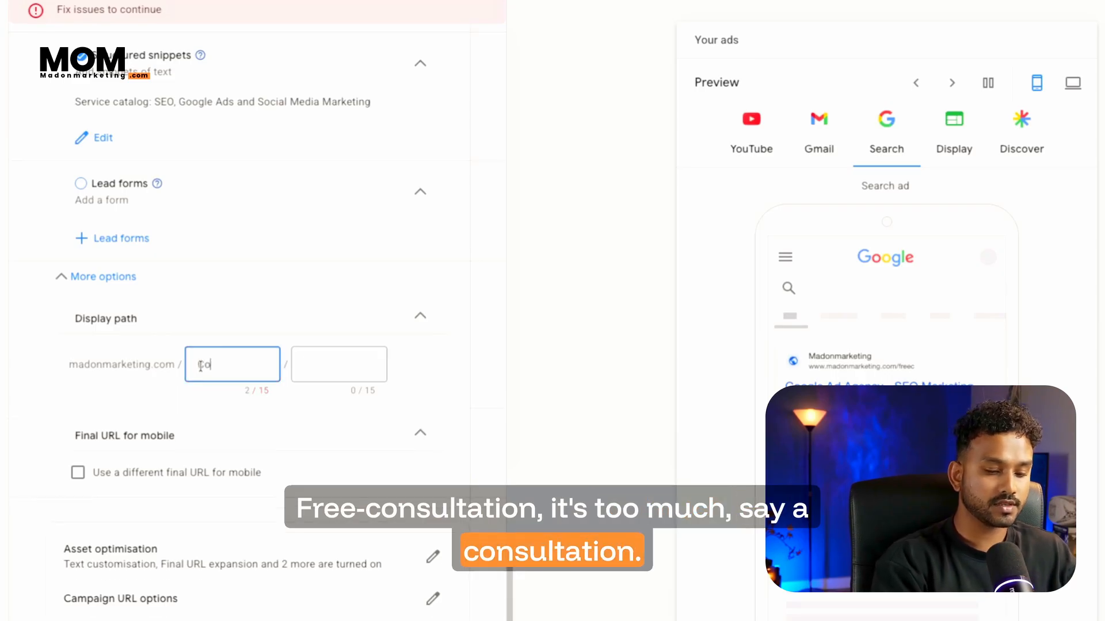
{"action": "left_click", "coordinate": [347, 371]}
{"action": "type", "text": "Googleads"}
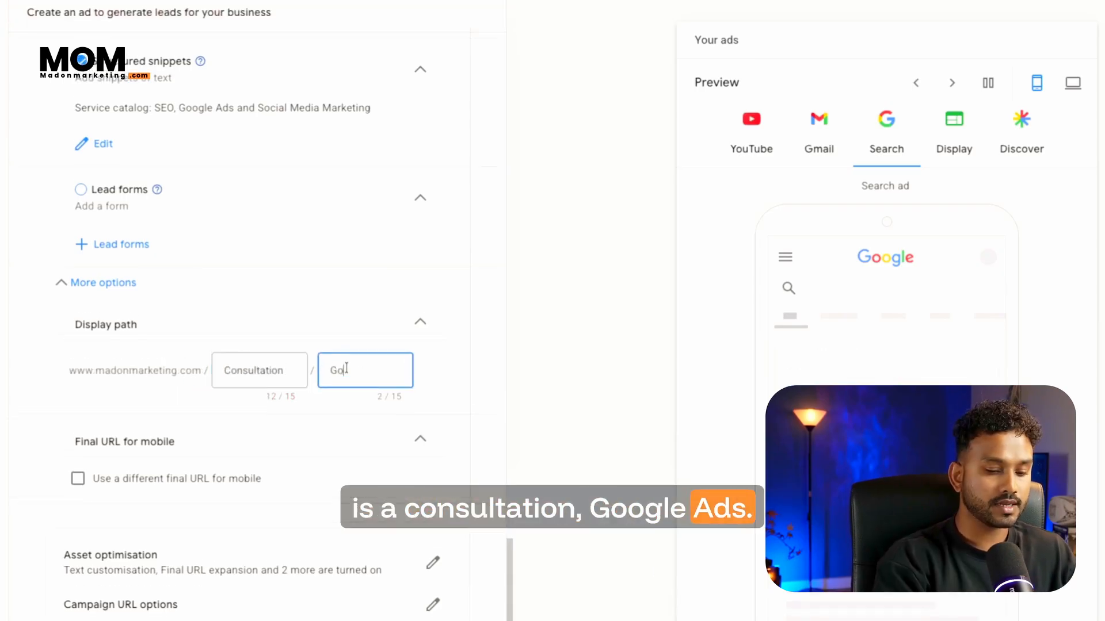
{"action": "left_click", "coordinate": [14, 408]}
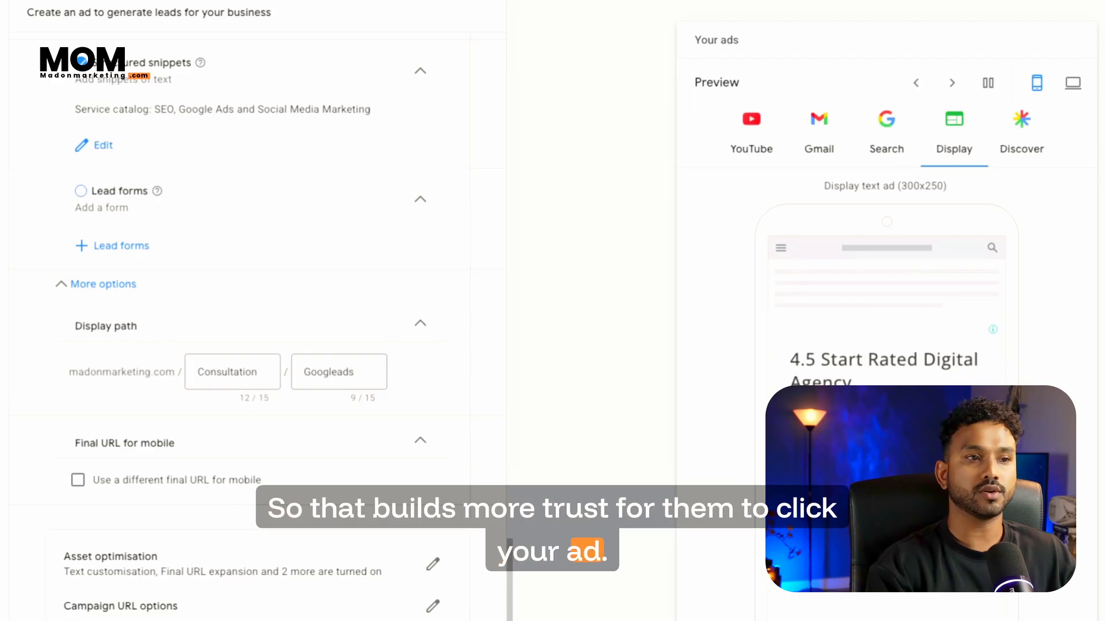
- Check the final URL for mobile option, collapse it, and look into the asset optimisation settings
{"action": "scroll", "coordinate": [182, 386], "scroll_direction": "down", "scroll_amount": 1}
{"action": "left_click", "coordinate": [198, 425]}
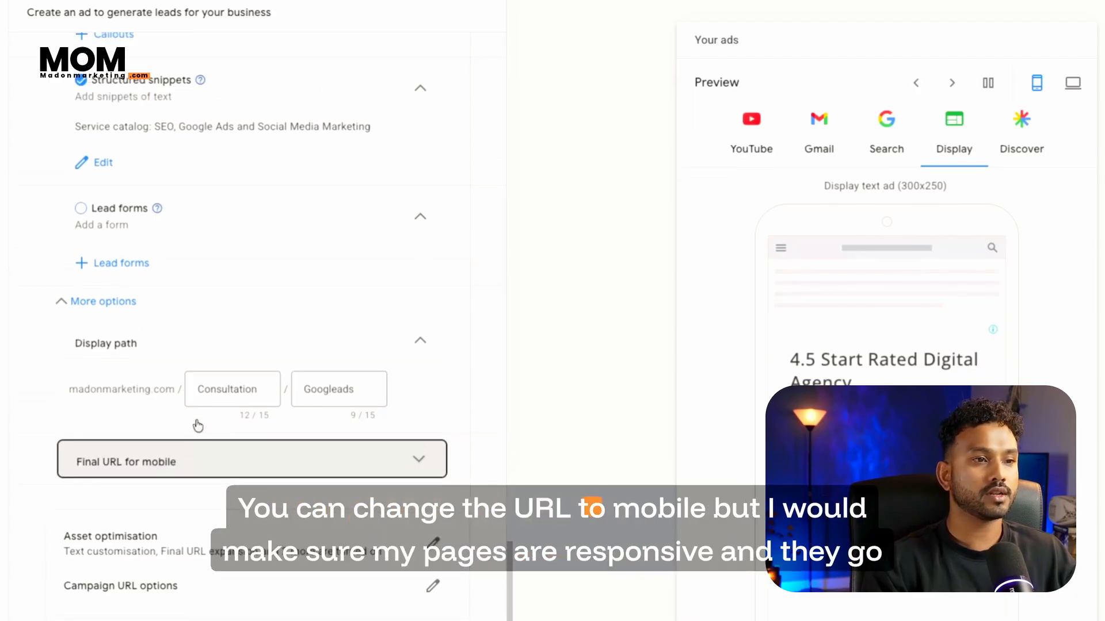
{"action": "left_click", "coordinate": [201, 458]}
{"action": "left_click", "coordinate": [67, 458]}
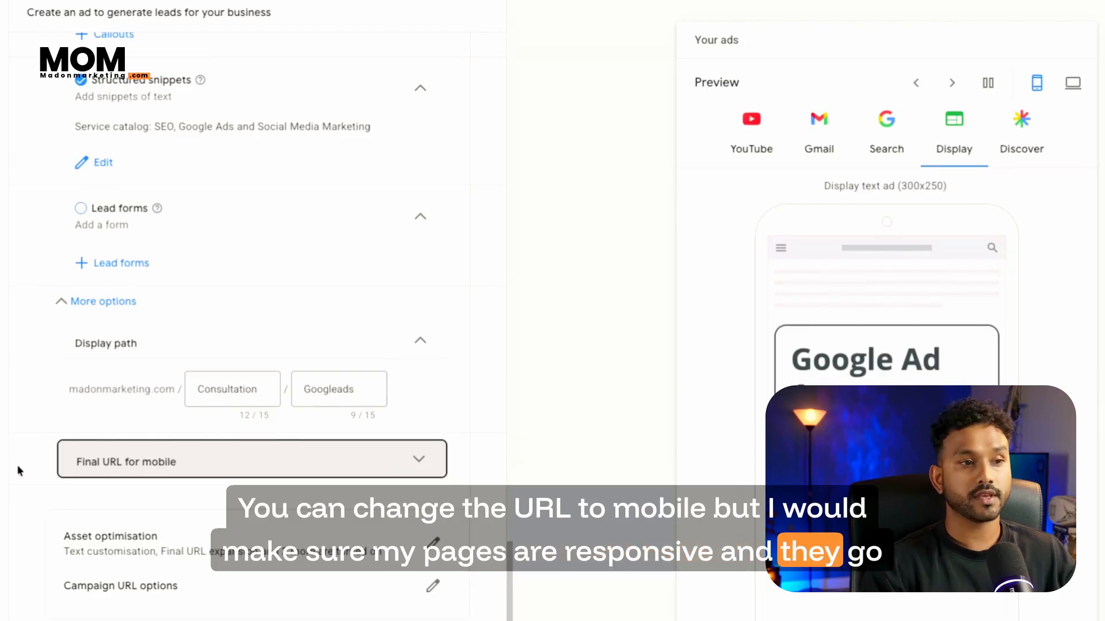
{"action": "left_click", "coordinate": [434, 544]}
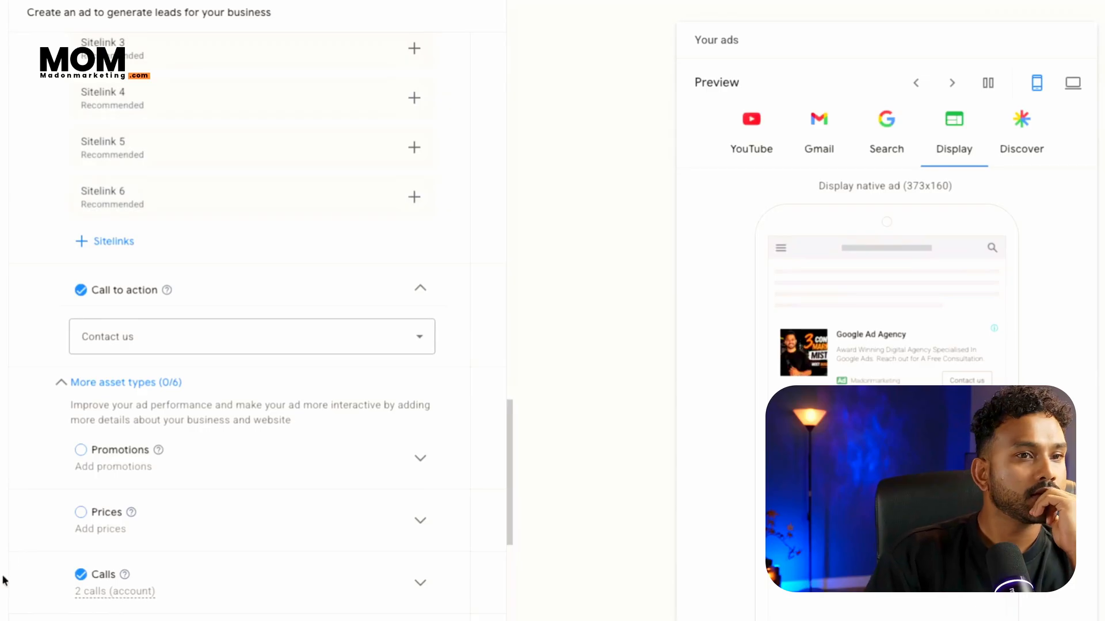
- Upload the MOM Logo-2 file from the computer as the ad's logo and save it
{"action": "scroll", "coordinate": [53, 460], "scroll_direction": "up", "scroll_amount": 10}
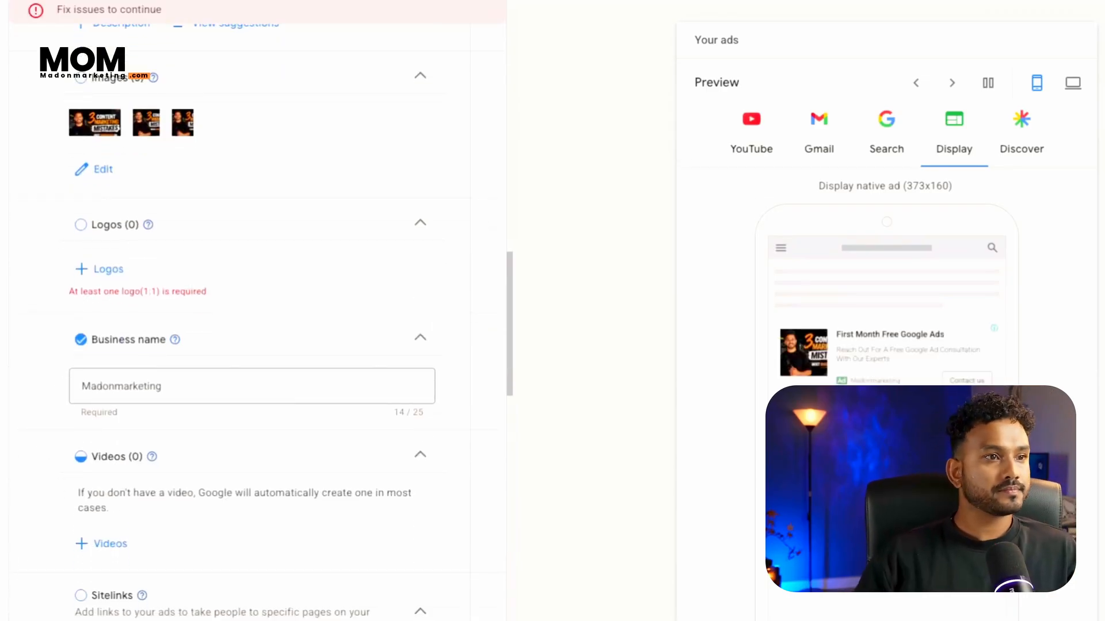
{"action": "left_click", "coordinate": [108, 281]}
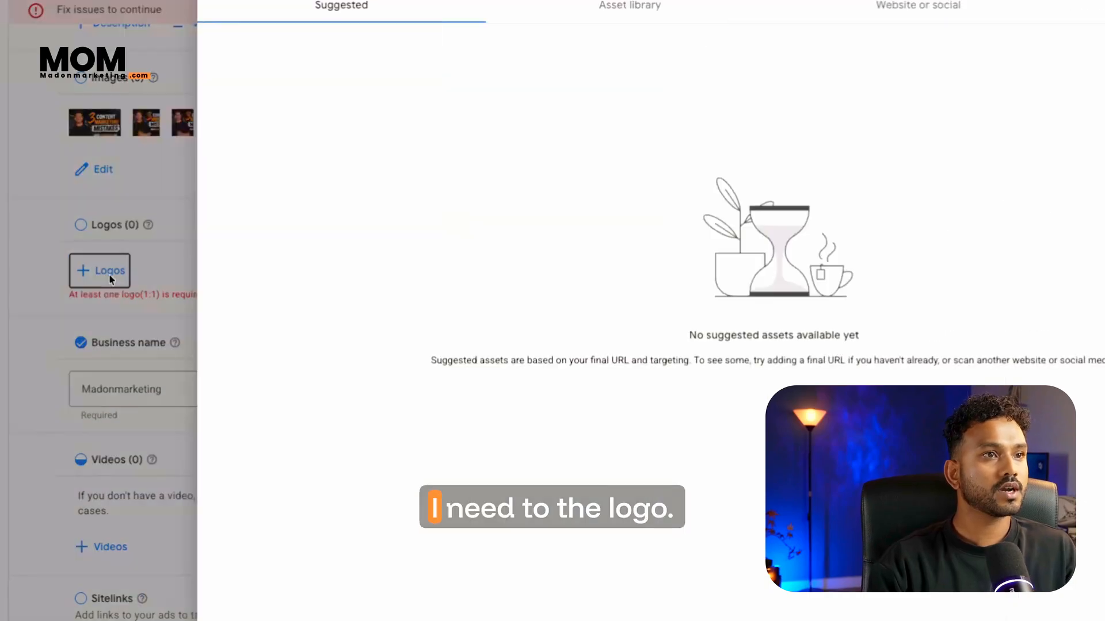
{"action": "left_click", "coordinate": [1092, 13]}
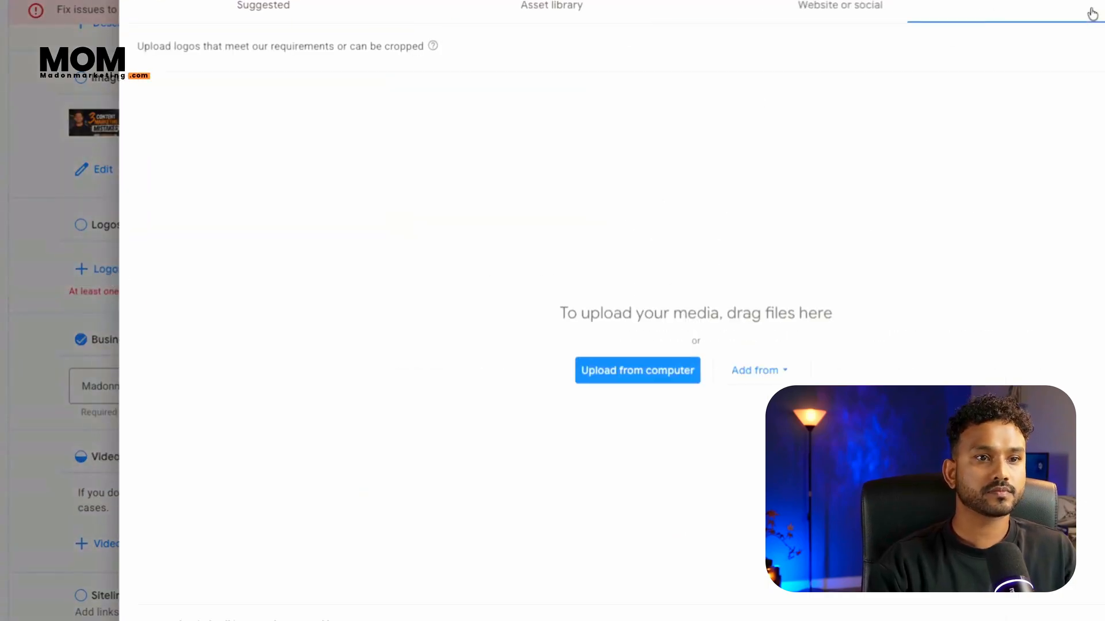
{"action": "left_click", "coordinate": [672, 382]}
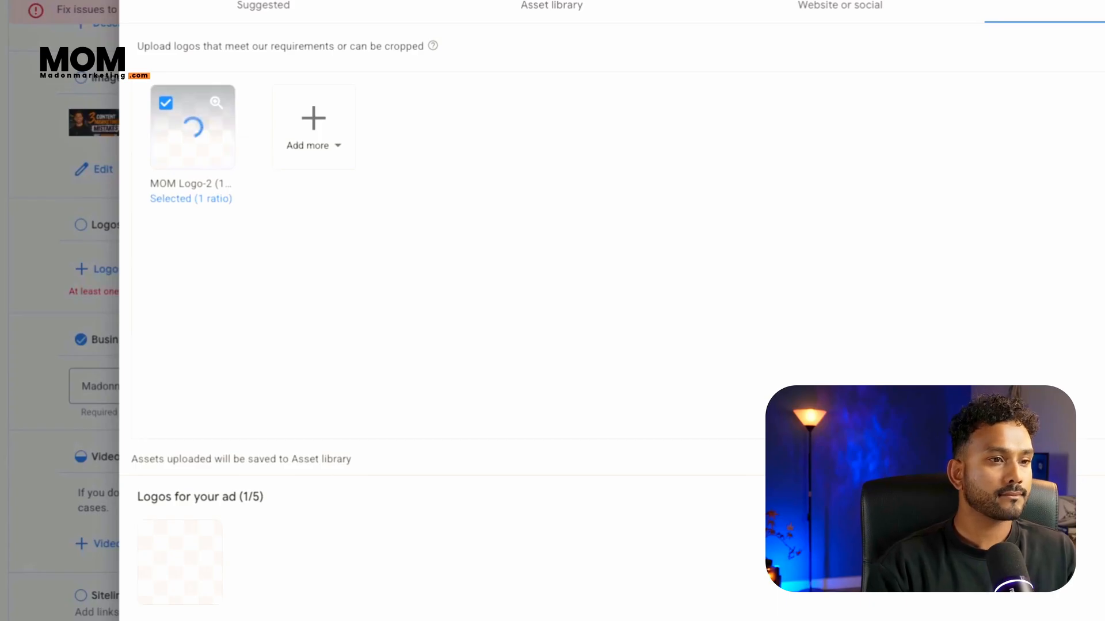
{"action": "left_click", "coordinate": [251, 619]}
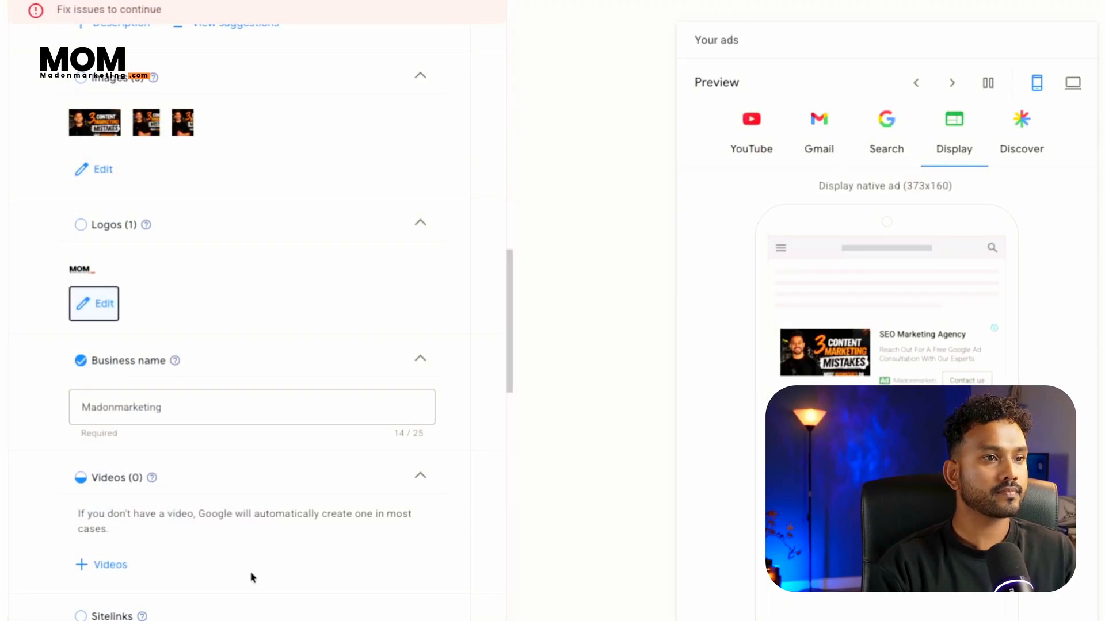
- Finish the ad assets and continue to the bid strategy settings
{"action": "scroll", "coordinate": [239, 581], "scroll_direction": "down", "scroll_amount": 15}
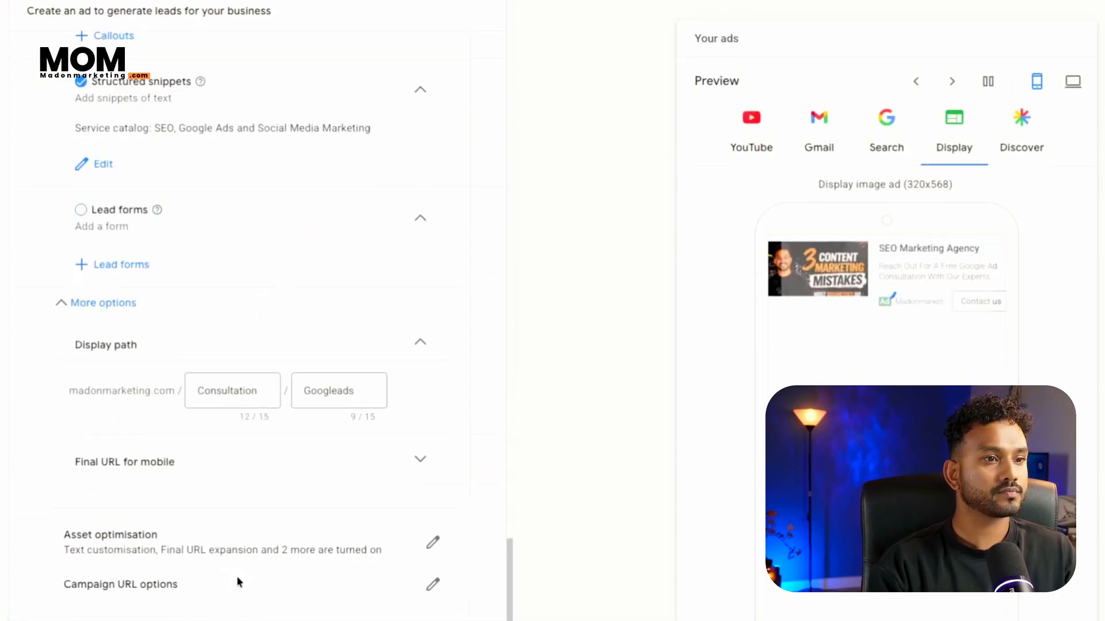
{"action": "scroll", "coordinate": [239, 582], "scroll_direction": "up", "scroll_amount": 1}
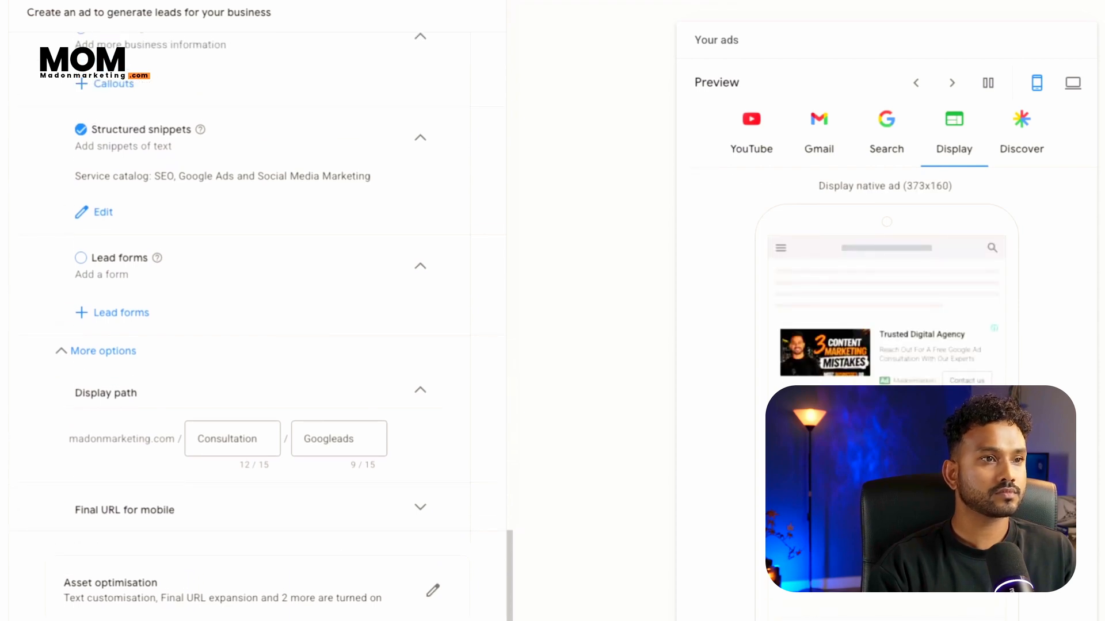
{"action": "scroll", "coordinate": [258, 326], "scroll_direction": "down", "scroll_amount": 1}
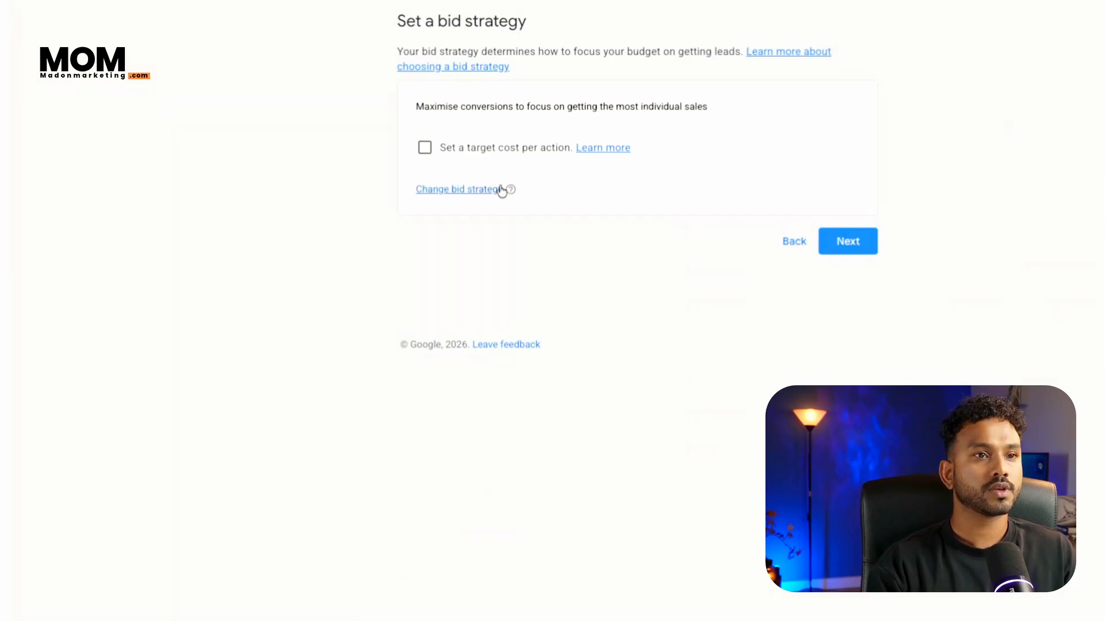
- Turn on the target cost per action option, look at its Target CPA amount, and continue to the daily budget settings
{"action": "left_click", "coordinate": [425, 147]}
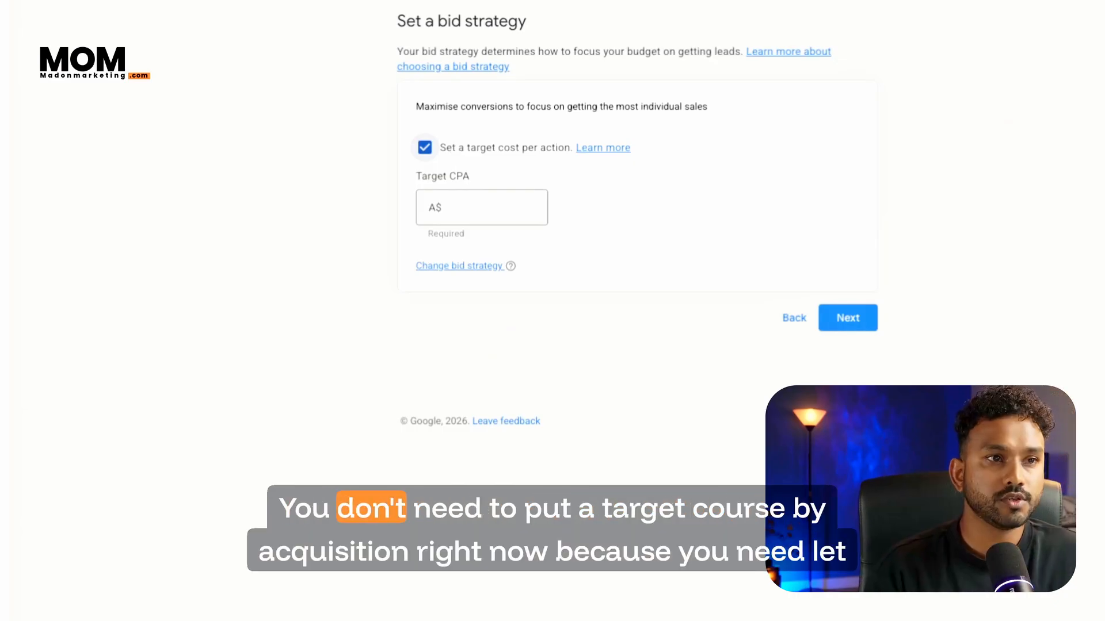
{"action": "left_click", "coordinate": [468, 211]}
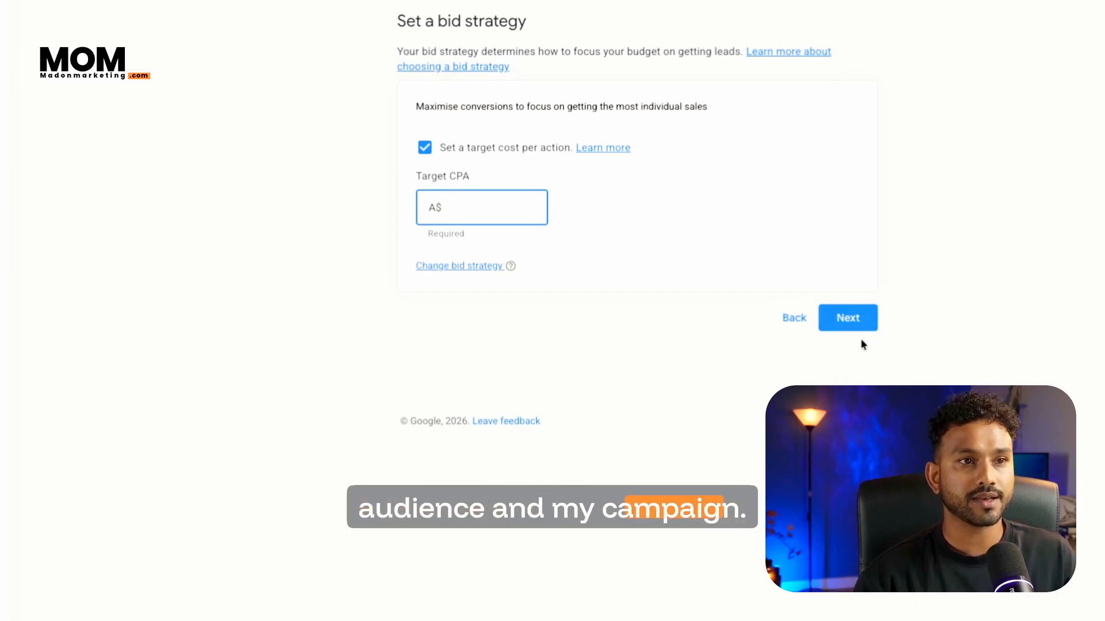
{"action": "left_click", "coordinate": [865, 325]}
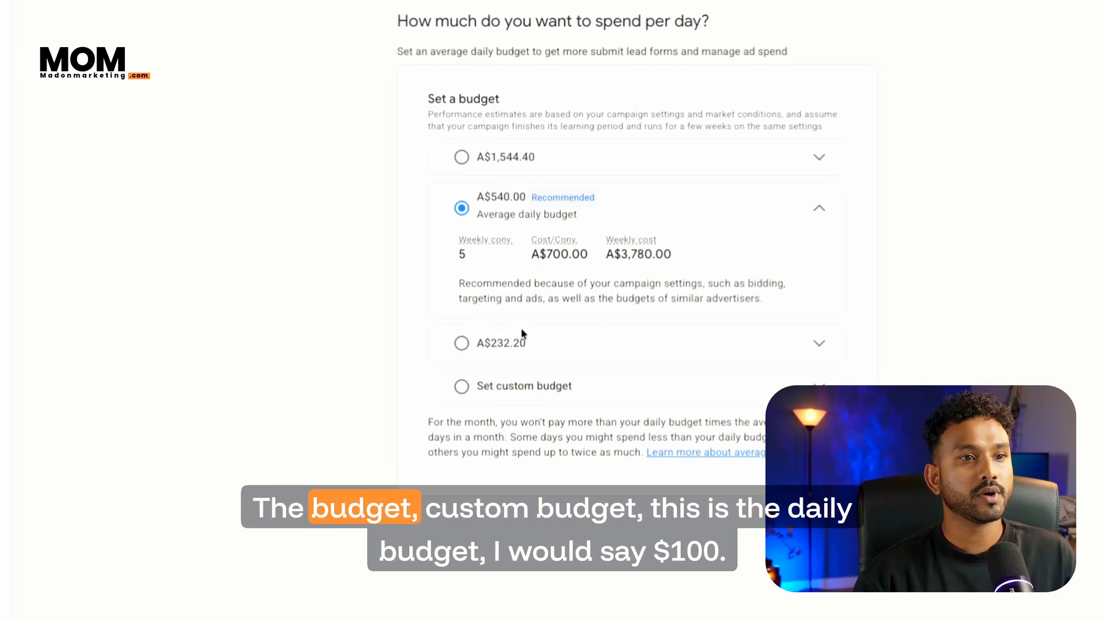
- Set a custom average daily budget of A$100 for the campaign and continue to the payment information
{"action": "left_click", "coordinate": [531, 355]}
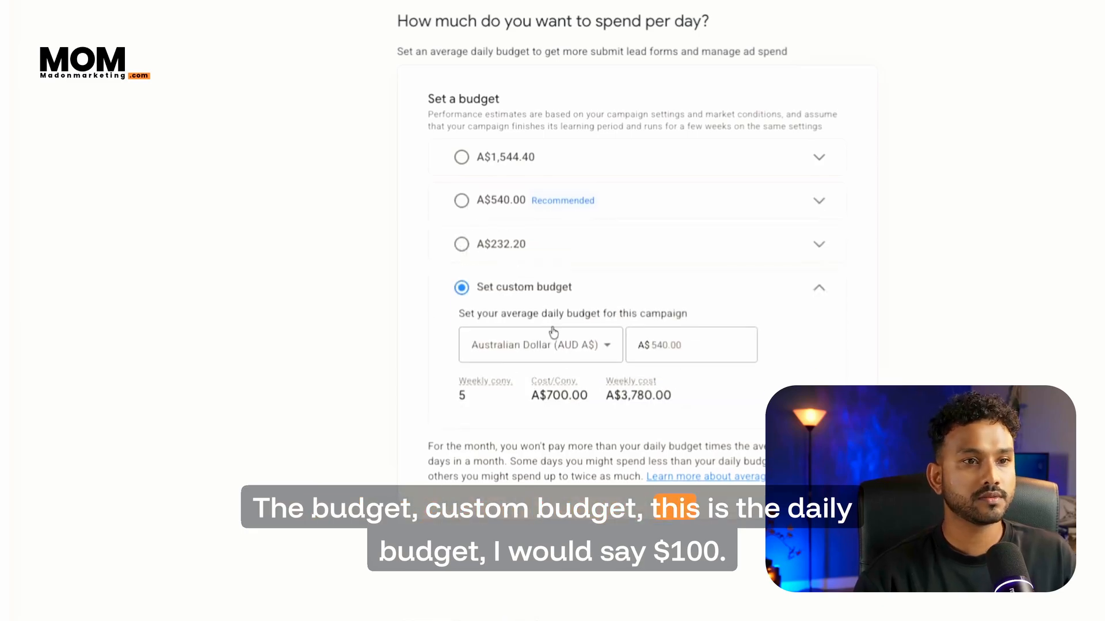
{"action": "double_click", "coordinate": [698, 349]}
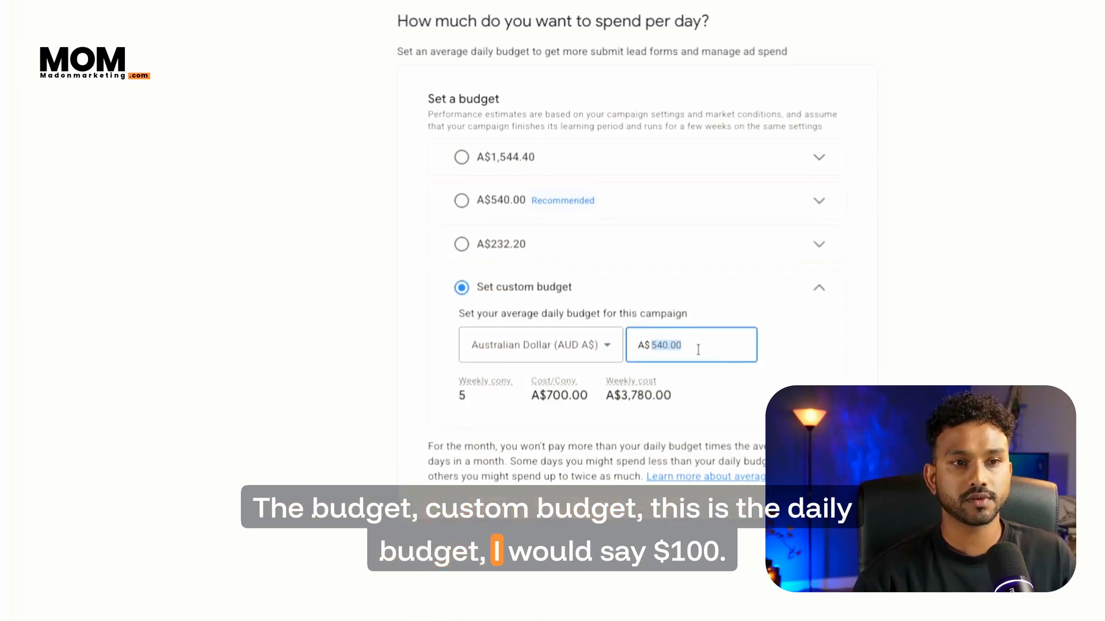
{"action": "type", "text": "1"}
{"action": "scroll", "coordinate": [632, 310], "scroll_direction": "down", "scroll_amount": 2}
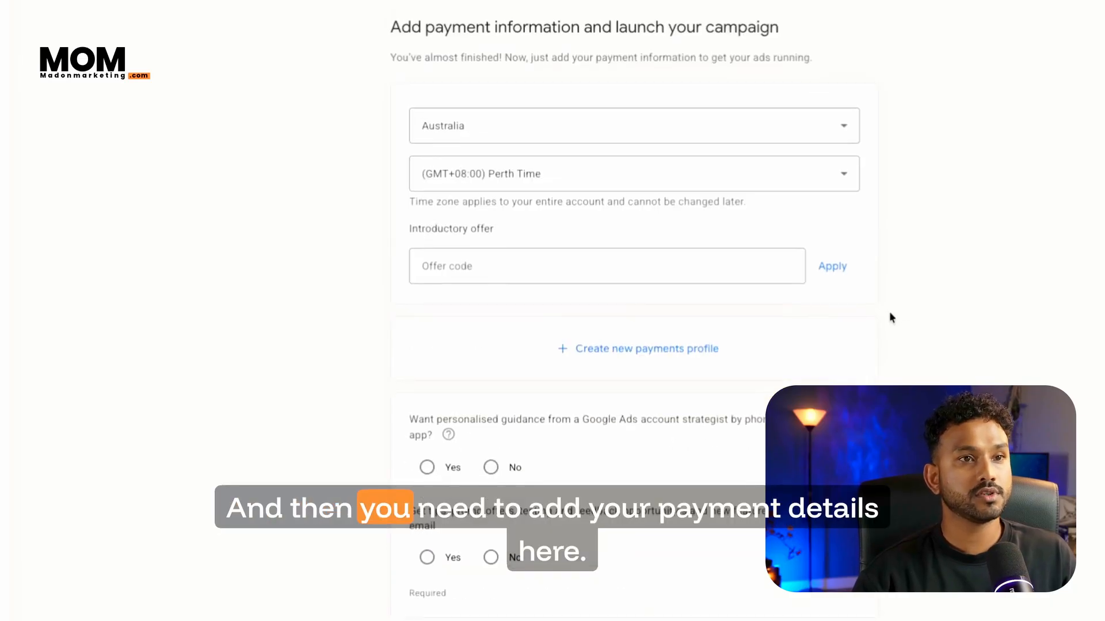
- Review the payment and launch requirements, from country and time zone through the payments profile to the EU political ads question
{"action": "scroll", "coordinate": [889, 318], "scroll_direction": "down", "scroll_amount": 3}
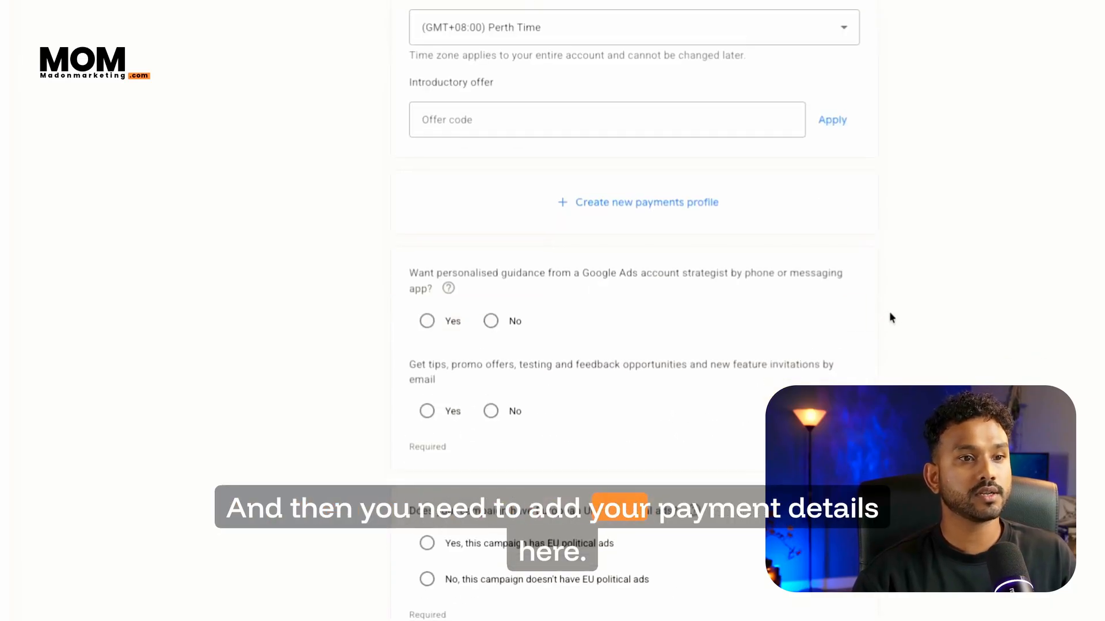
{"action": "scroll", "coordinate": [889, 318], "scroll_direction": "up", "scroll_amount": 2}
{"action": "scroll", "coordinate": [889, 315], "scroll_direction": "up", "scroll_amount": 1}
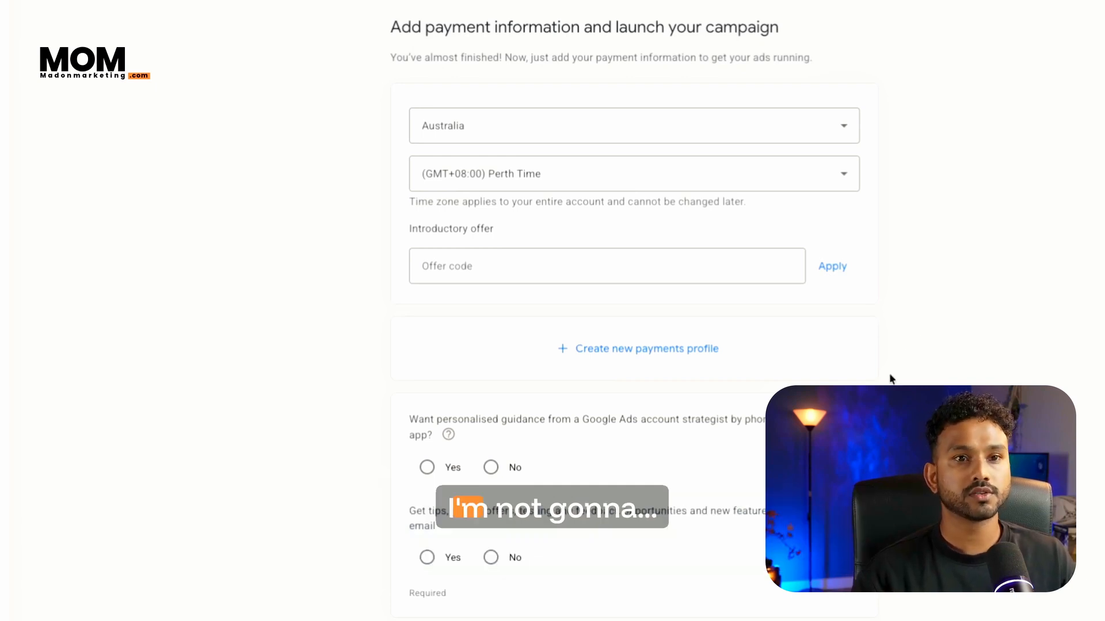
{"action": "scroll", "coordinate": [897, 368], "scroll_direction": "down", "scroll_amount": 3}
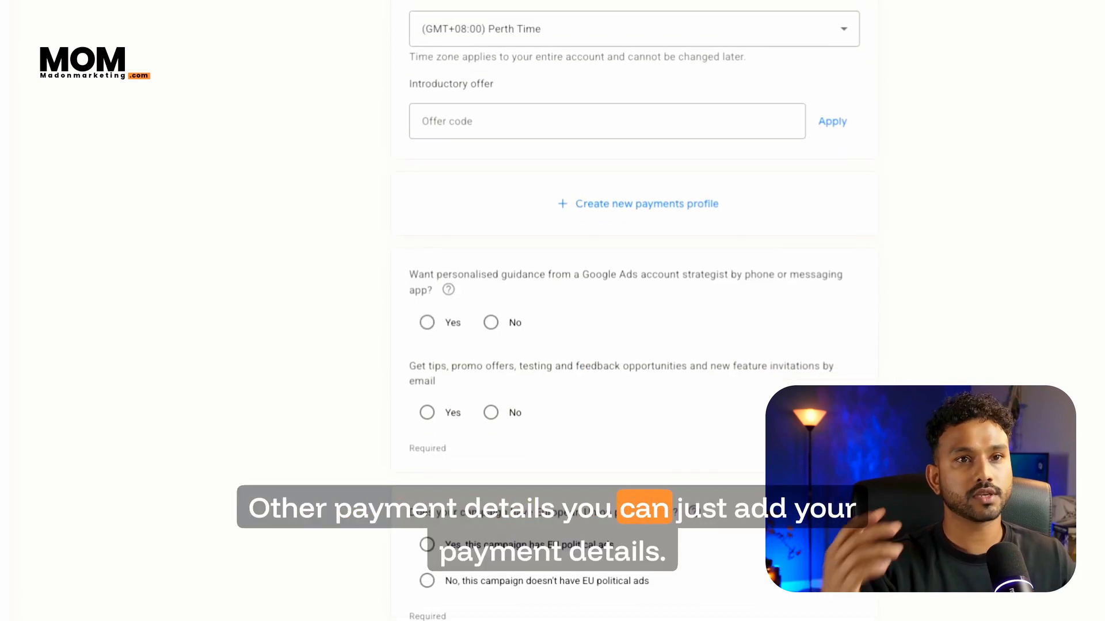